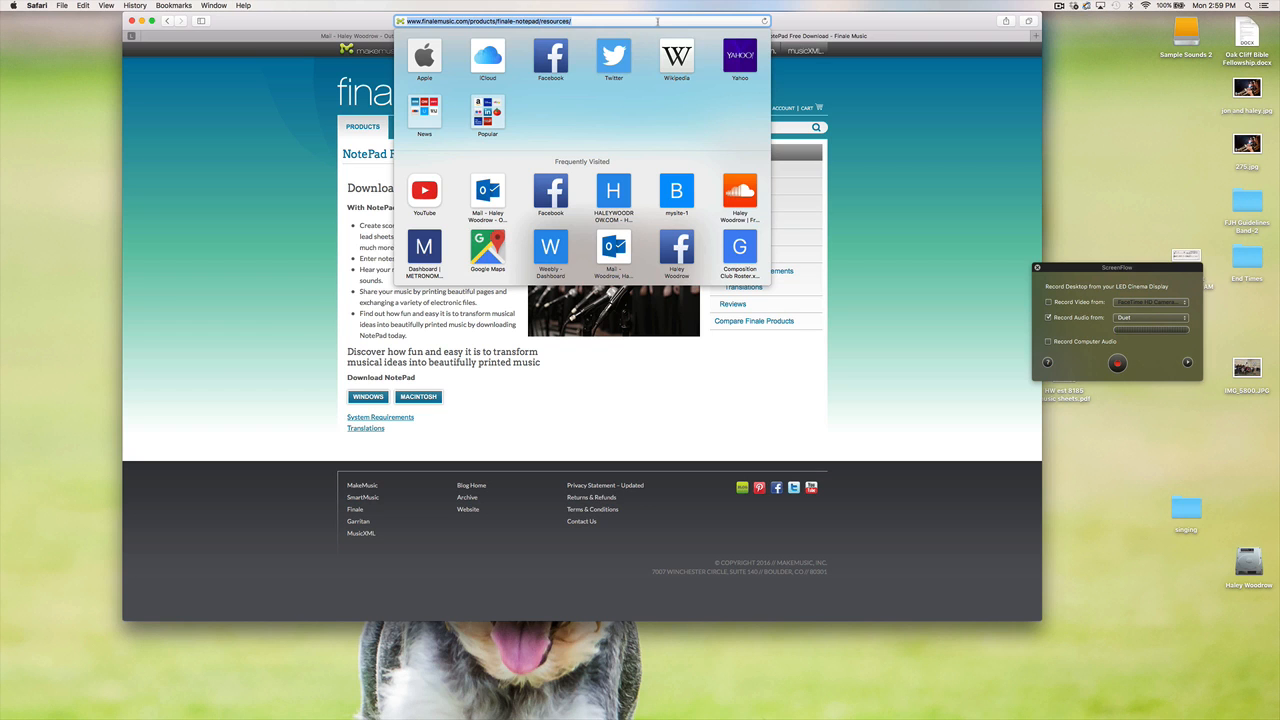
Step: Go to finalemusic.com, find Finale NotePad among the products, and choose its free Macintosh download
text(finalemusic.com)
key(Return)
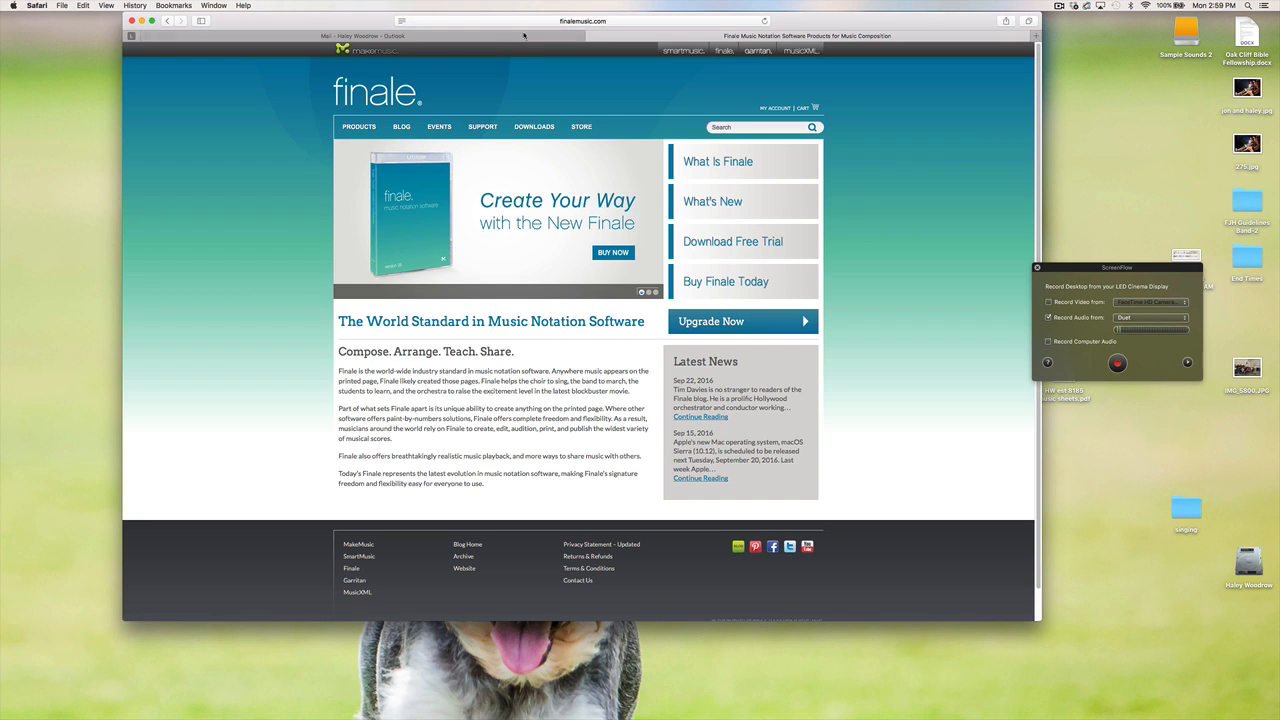
click(360, 128)
scroll(654, 243, down, 6)
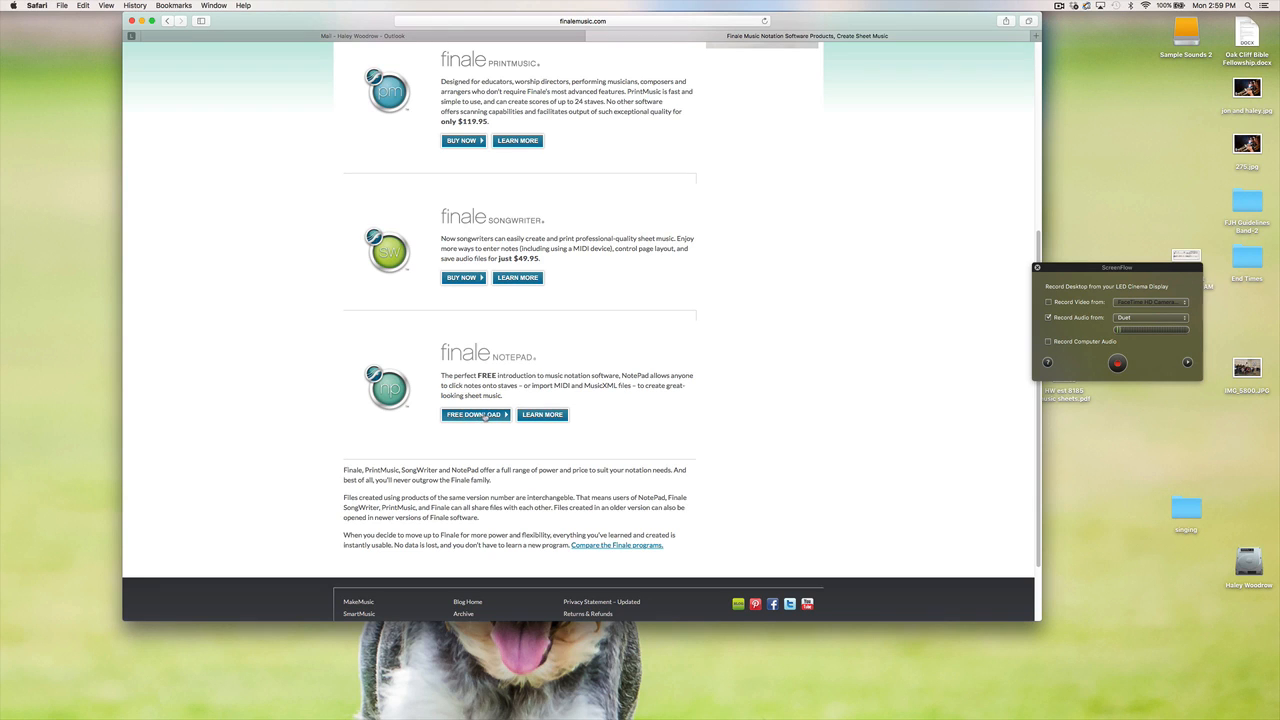
click(485, 416)
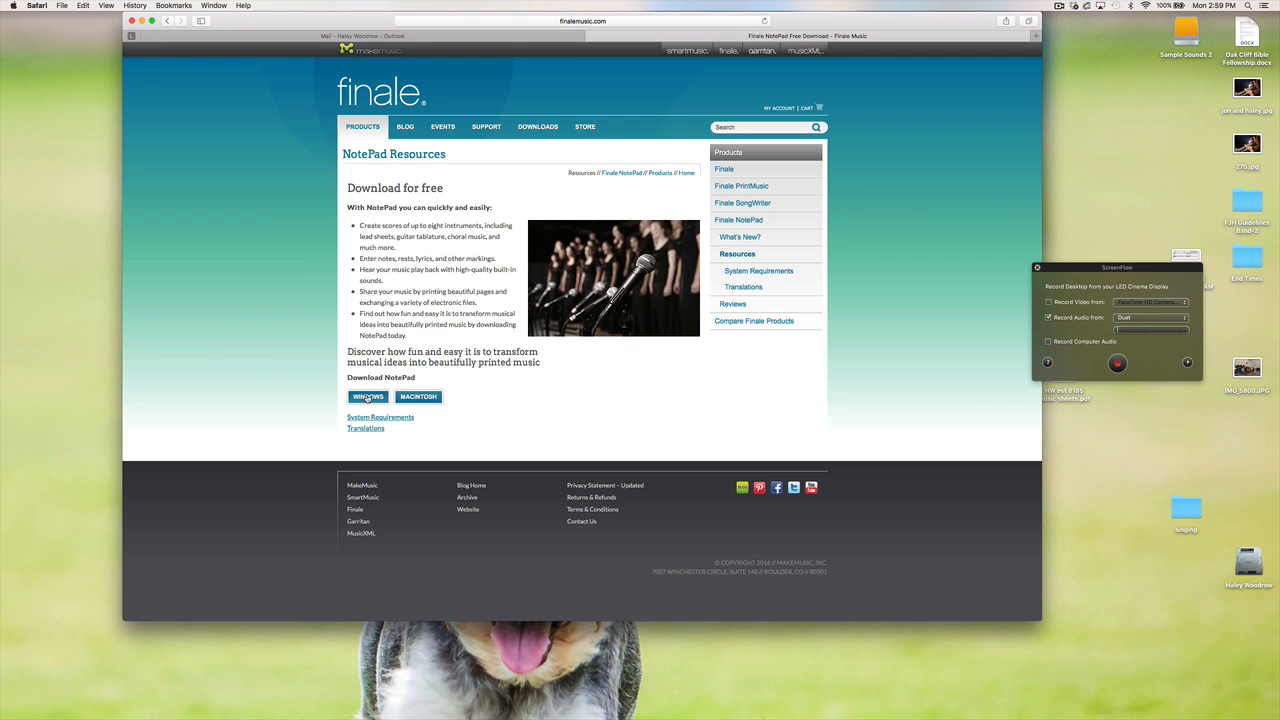
click(433, 397)
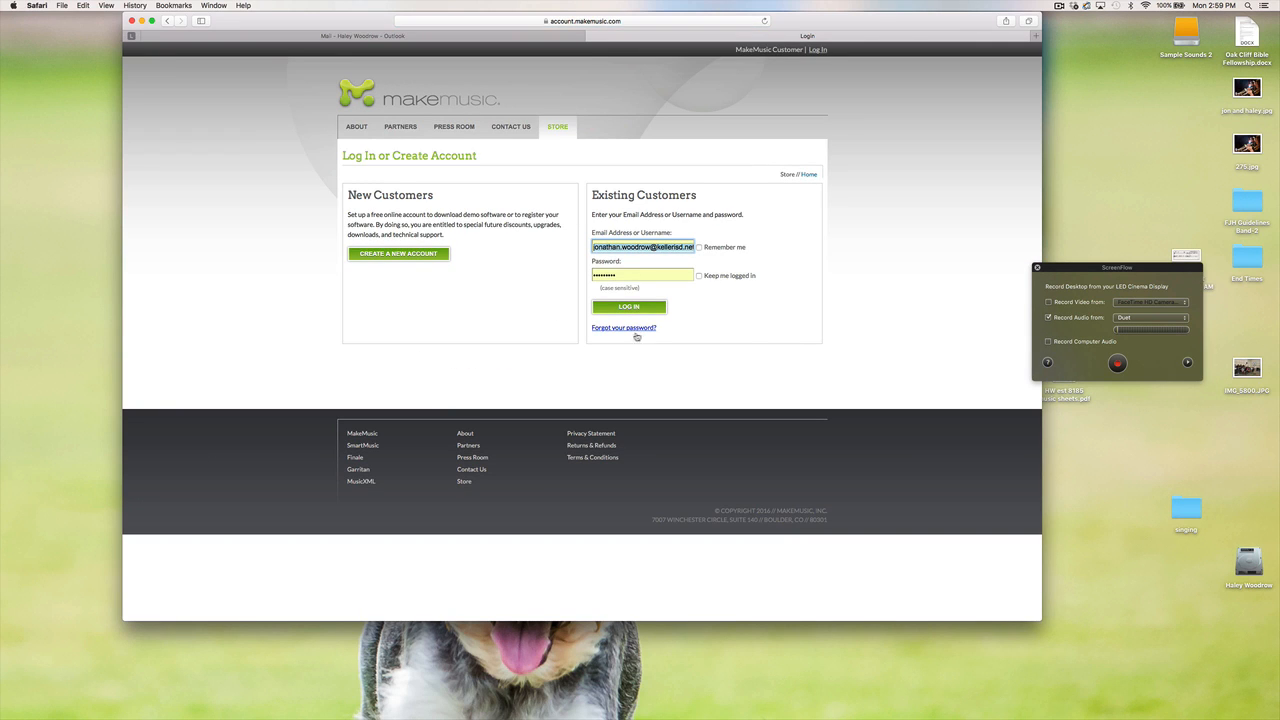
Step: Log in with the prefilled existing-customer account and download Finale NotePad for Macintosh
click(631, 313)
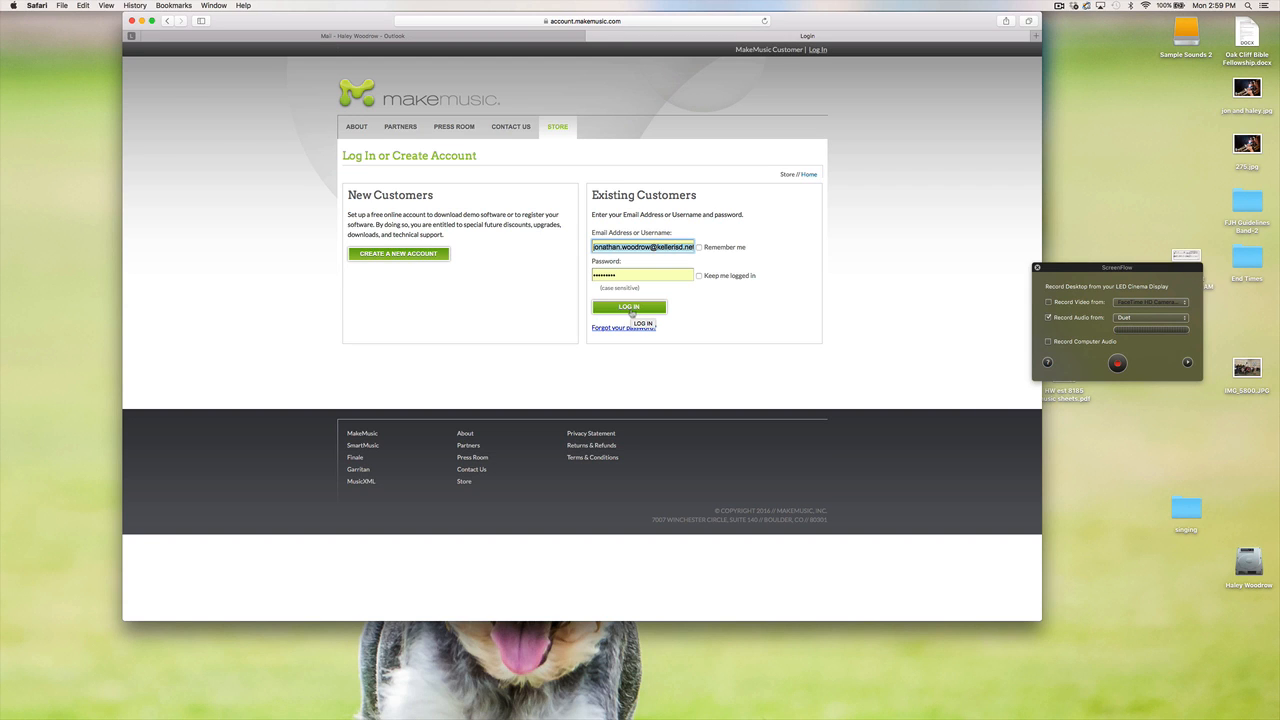
click(631, 313)
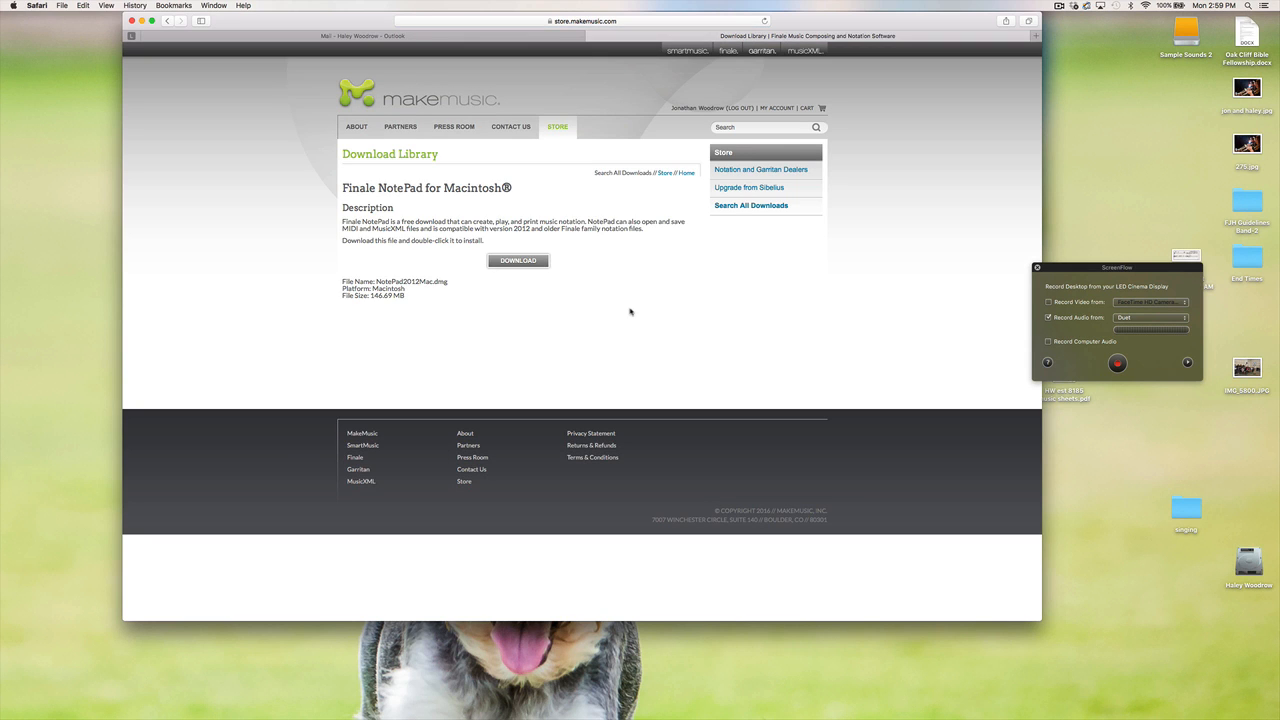
click(530, 258)
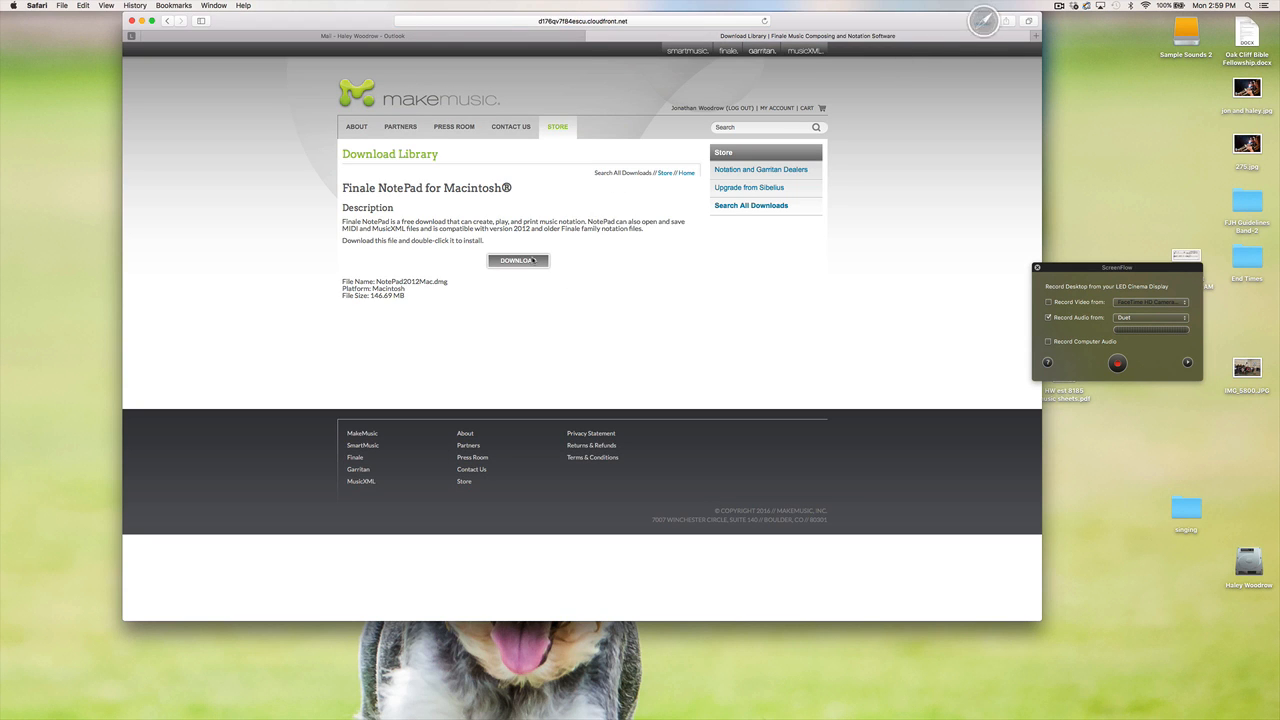
Step: Open the downloaded NotePad2012Mac.dmg and copy Install Finale NotePad to the desktop
click(985, 22)
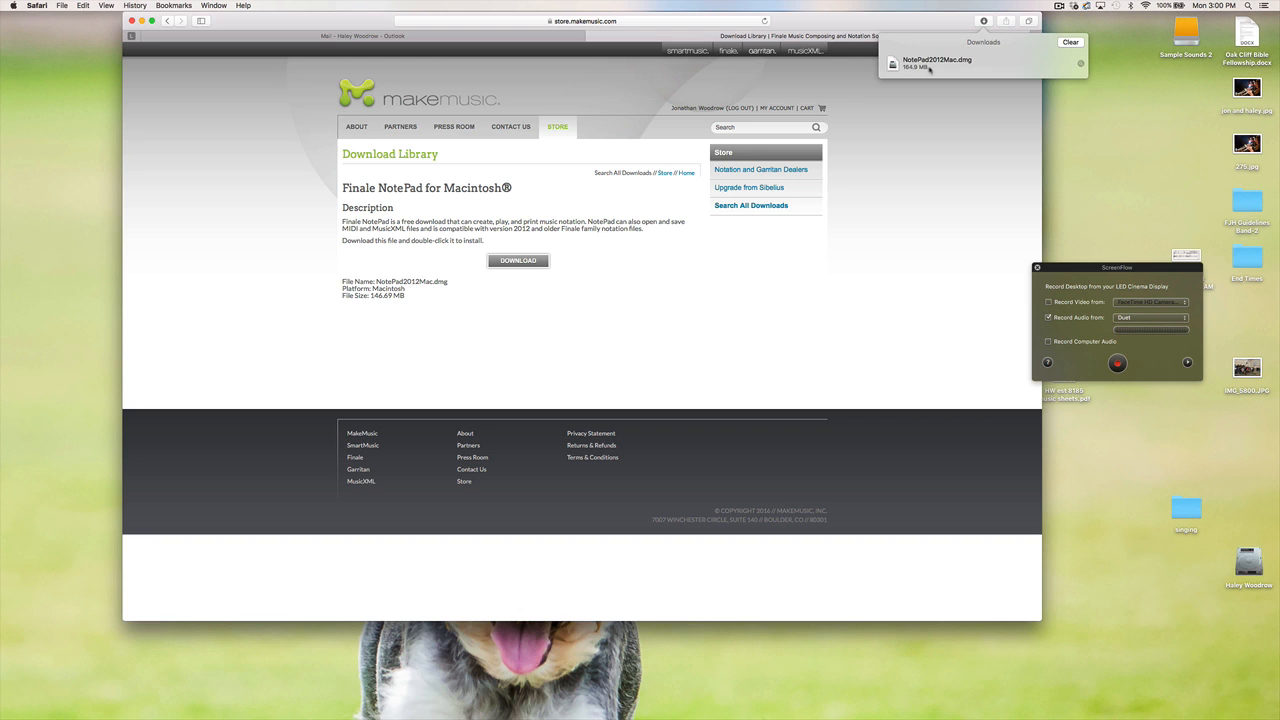
double_click(929, 65)
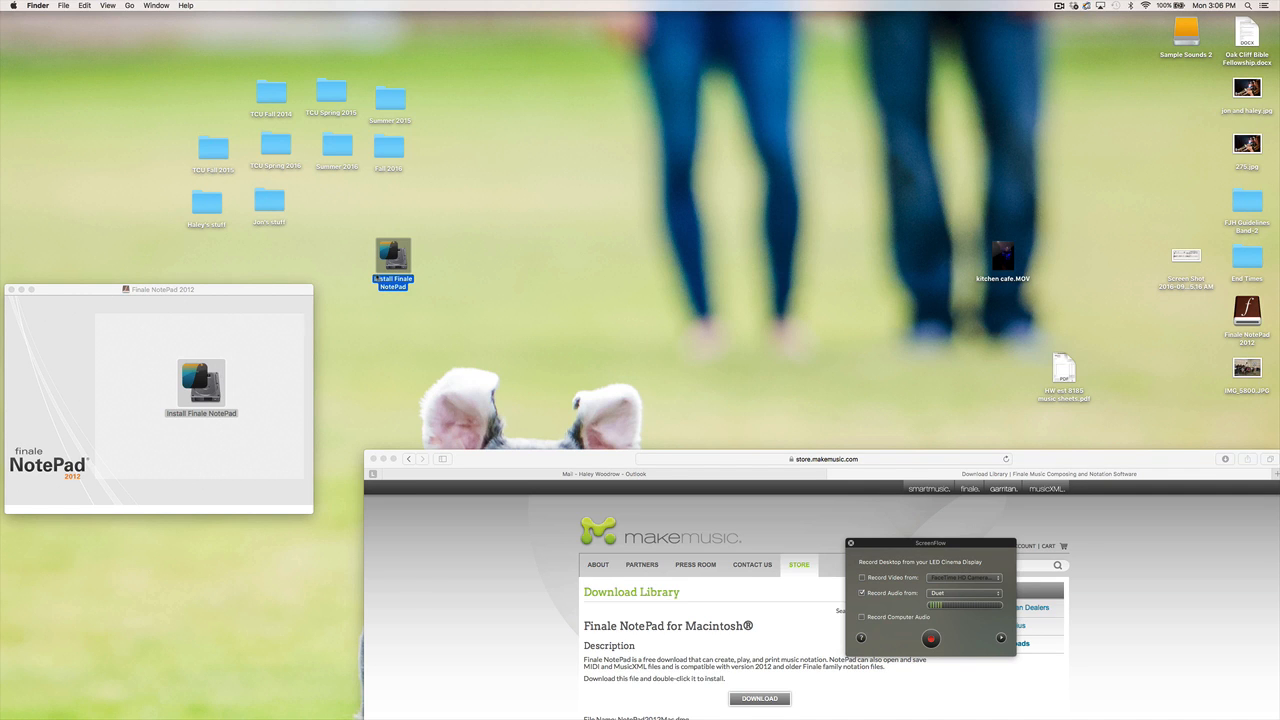
mouse_move(205, 382)
mouse_down()
mouse_move(380, 268)
mouse_move(190, 400)
mouse_up()
Step: Show the package contents of the desktop copy of Install Finale NotePad and open its Contents folder
right_click(390, 261)
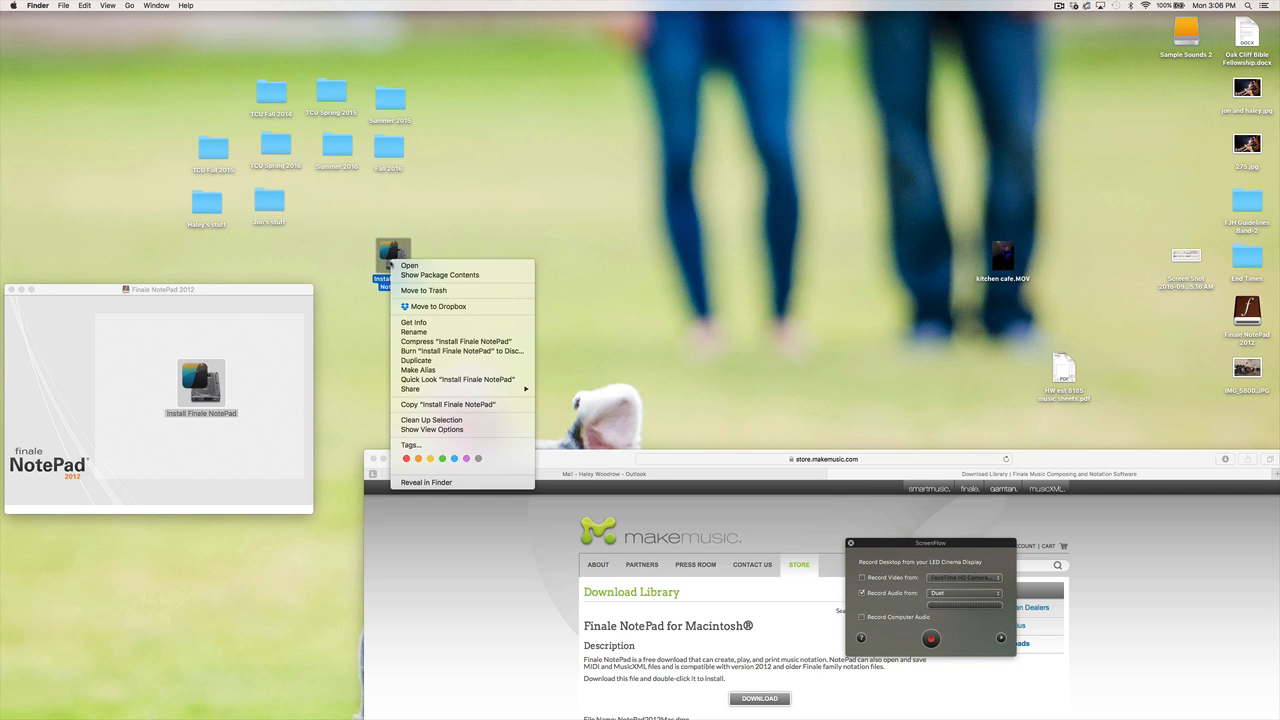
click(411, 275)
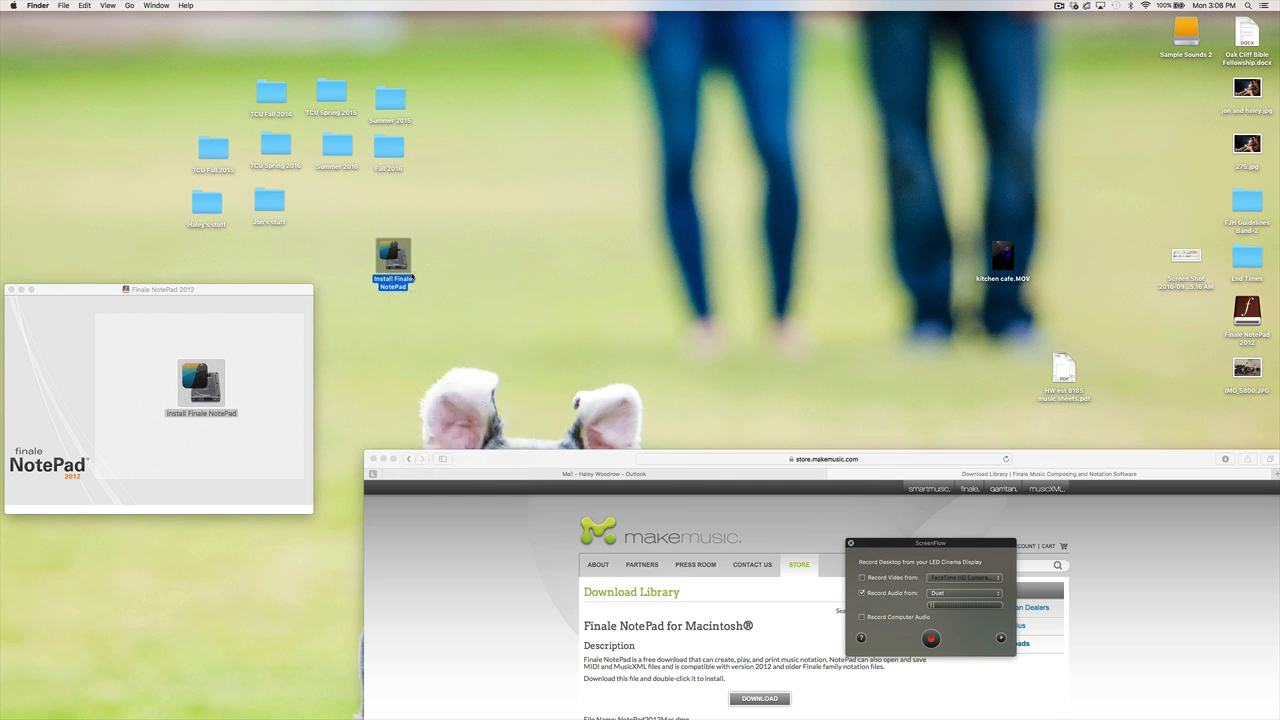
double_click(424, 309)
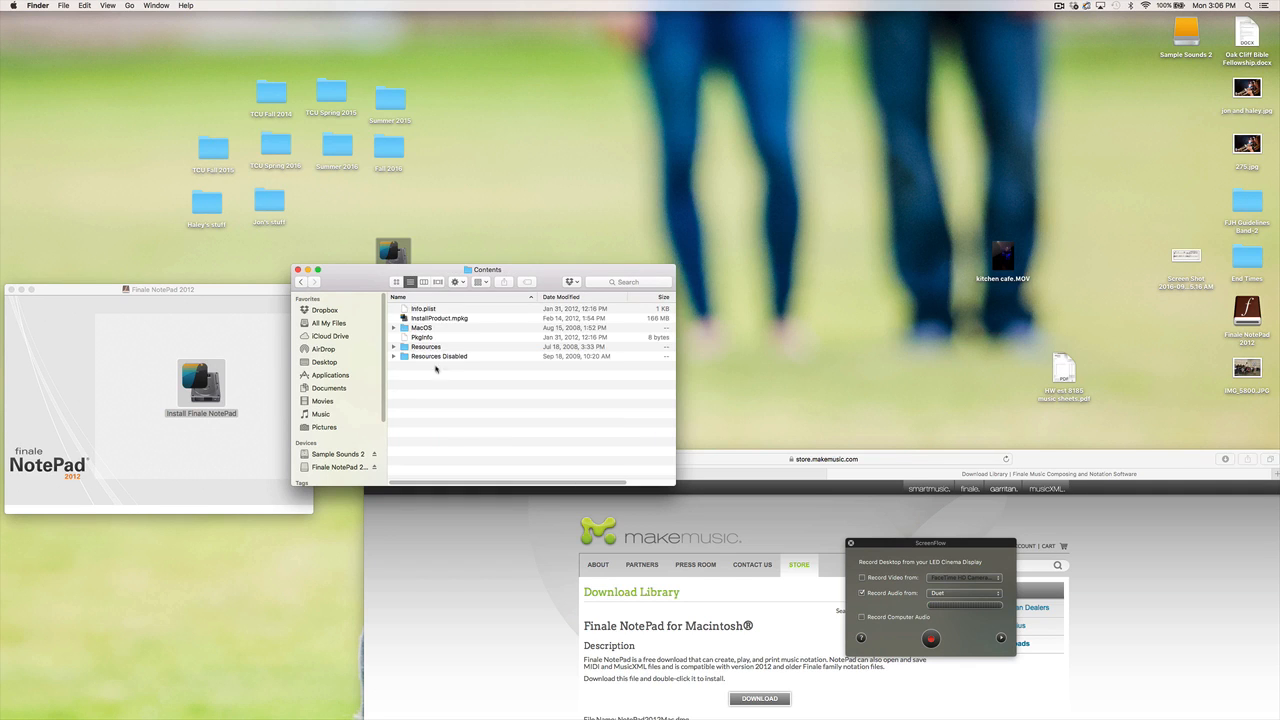
Step: Open InstallProduct.mpkg and continue past the introduction of the Finale NotePad 2012 installer
click(474, 320)
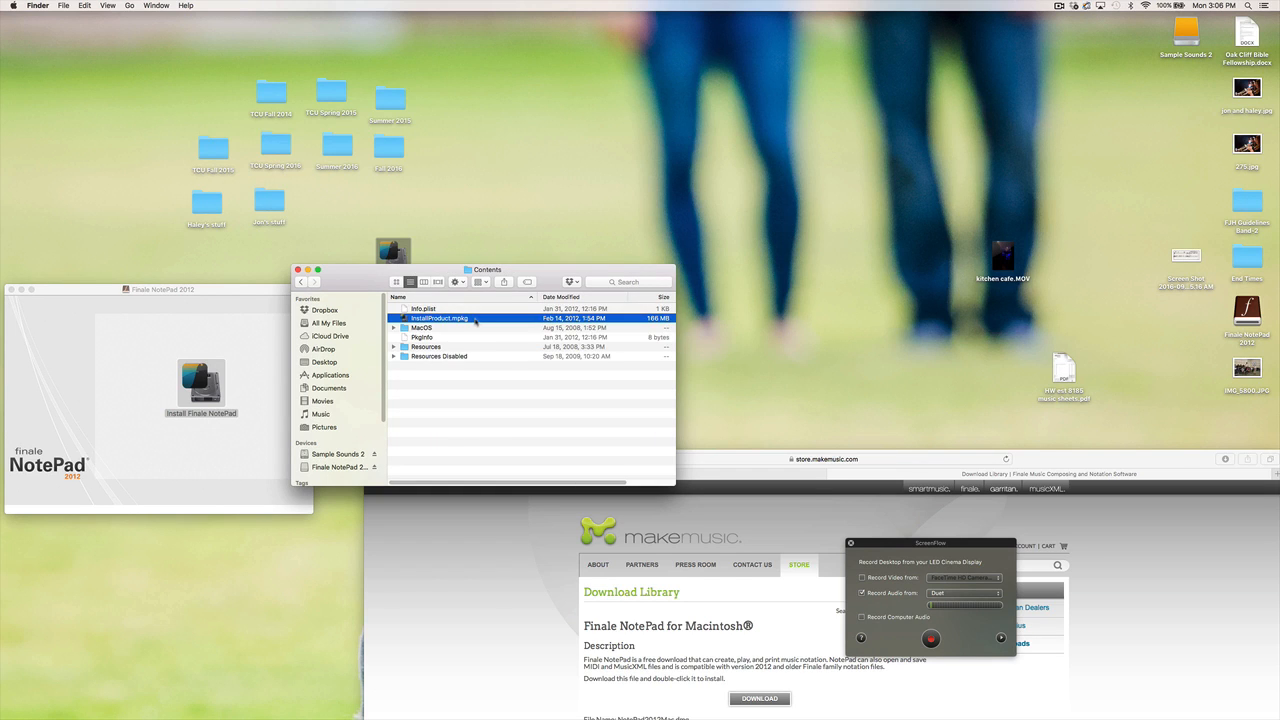
right_click(476, 319)
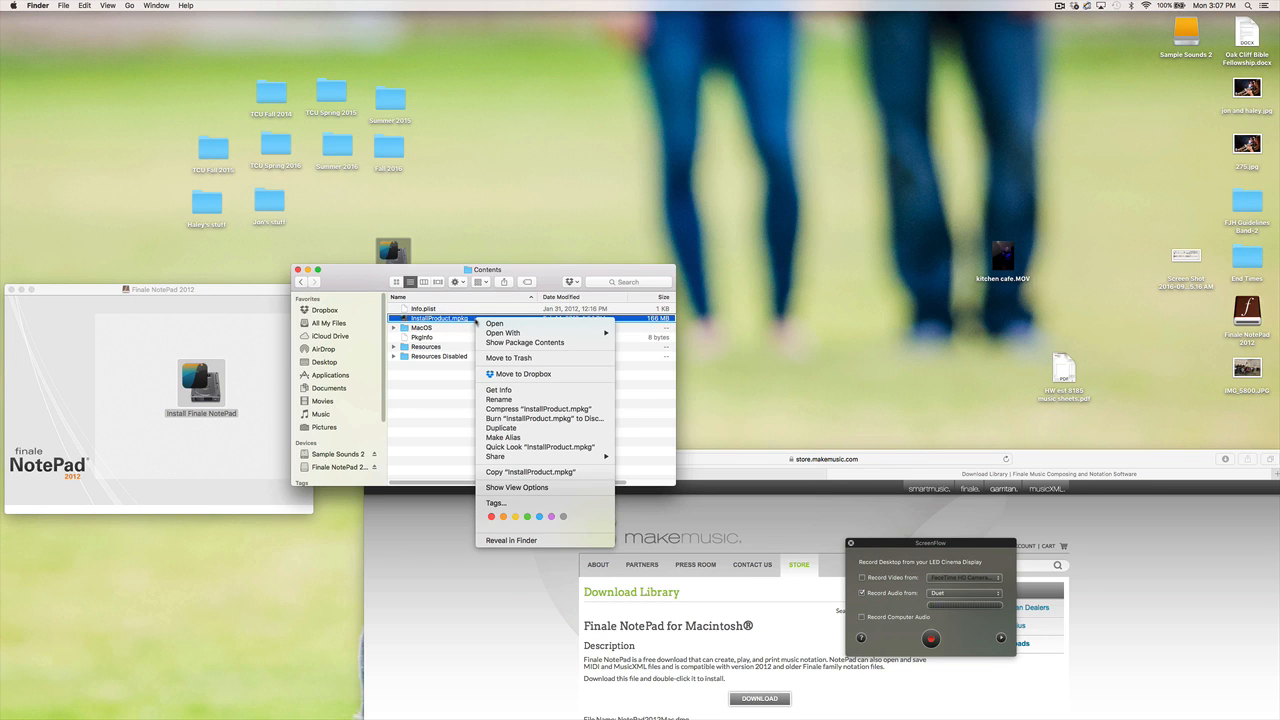
click(474, 322)
right_click(474, 320)
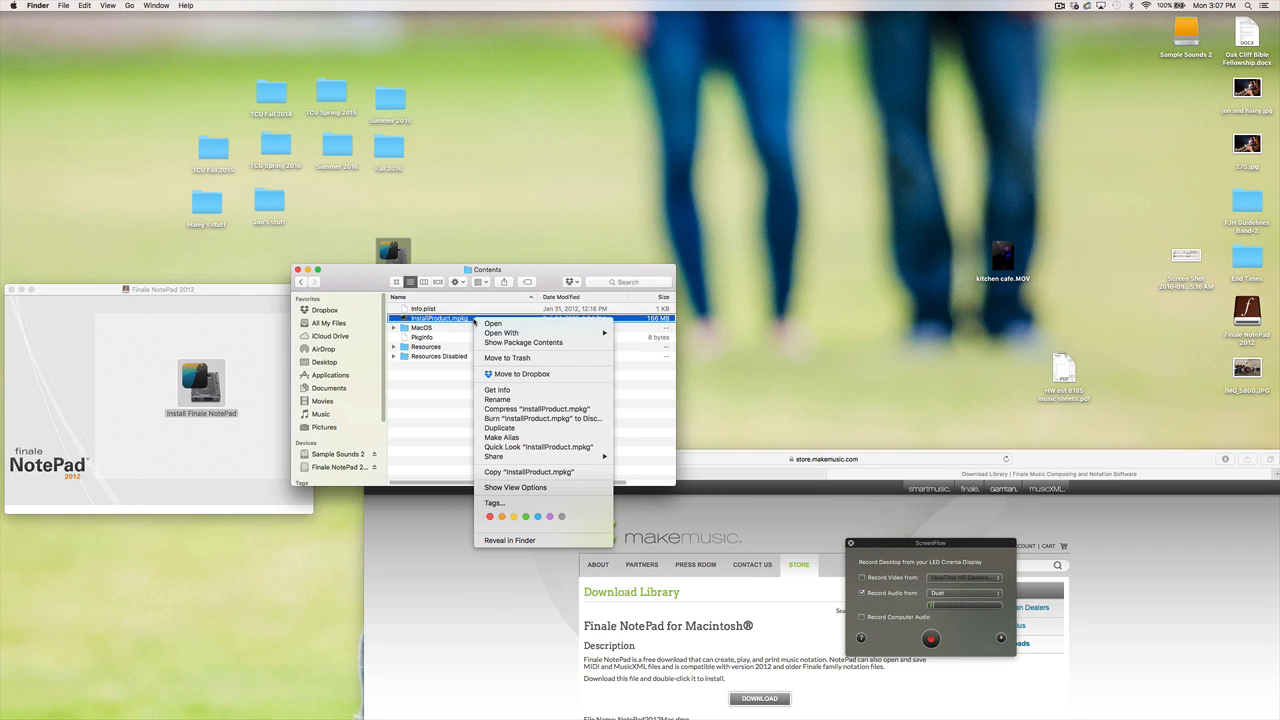
click(484, 322)
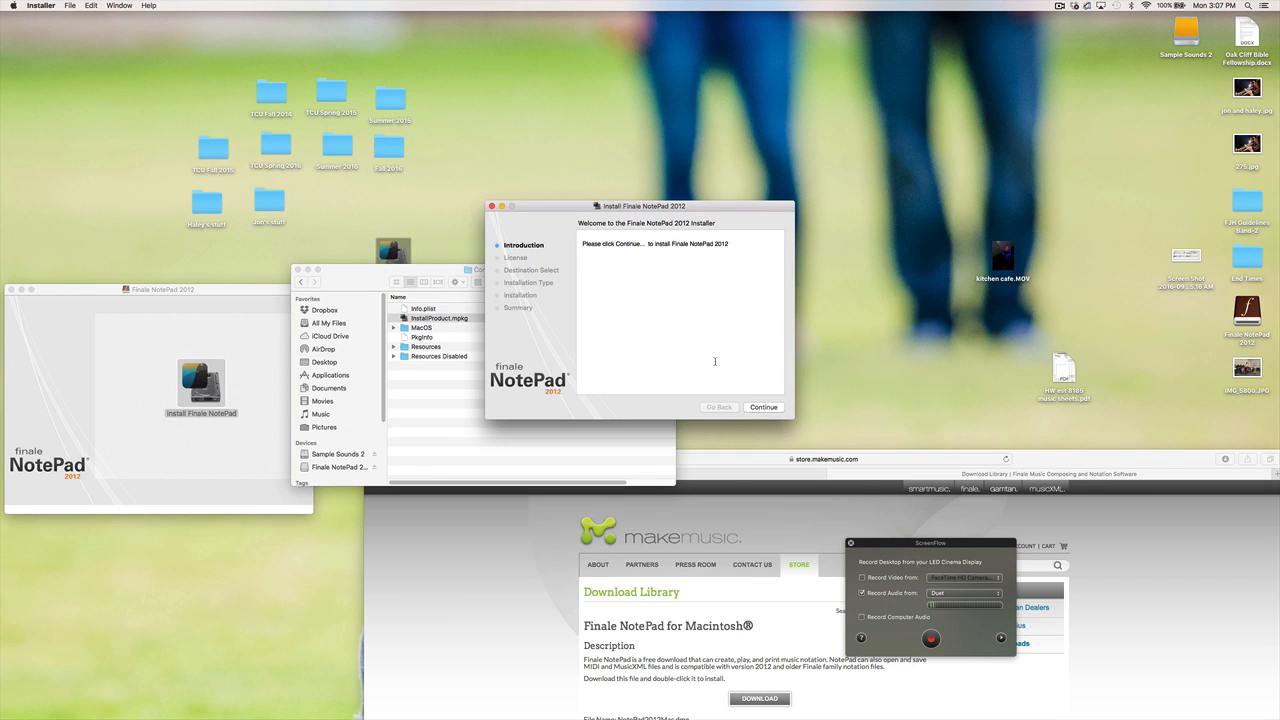
click(766, 407)
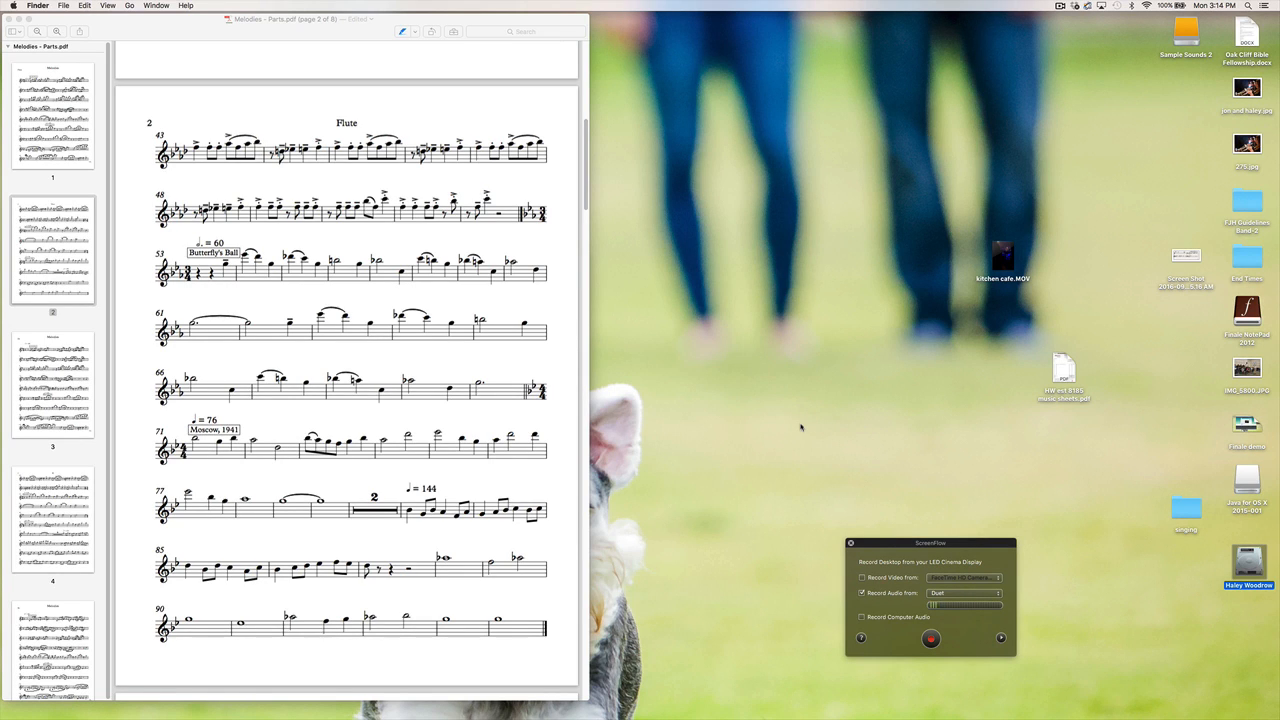
Step: Switch to Safari to review the Java for OS X 2015-001 page and the downloads list, and minimize the browser window
mouse_move(990, 714)
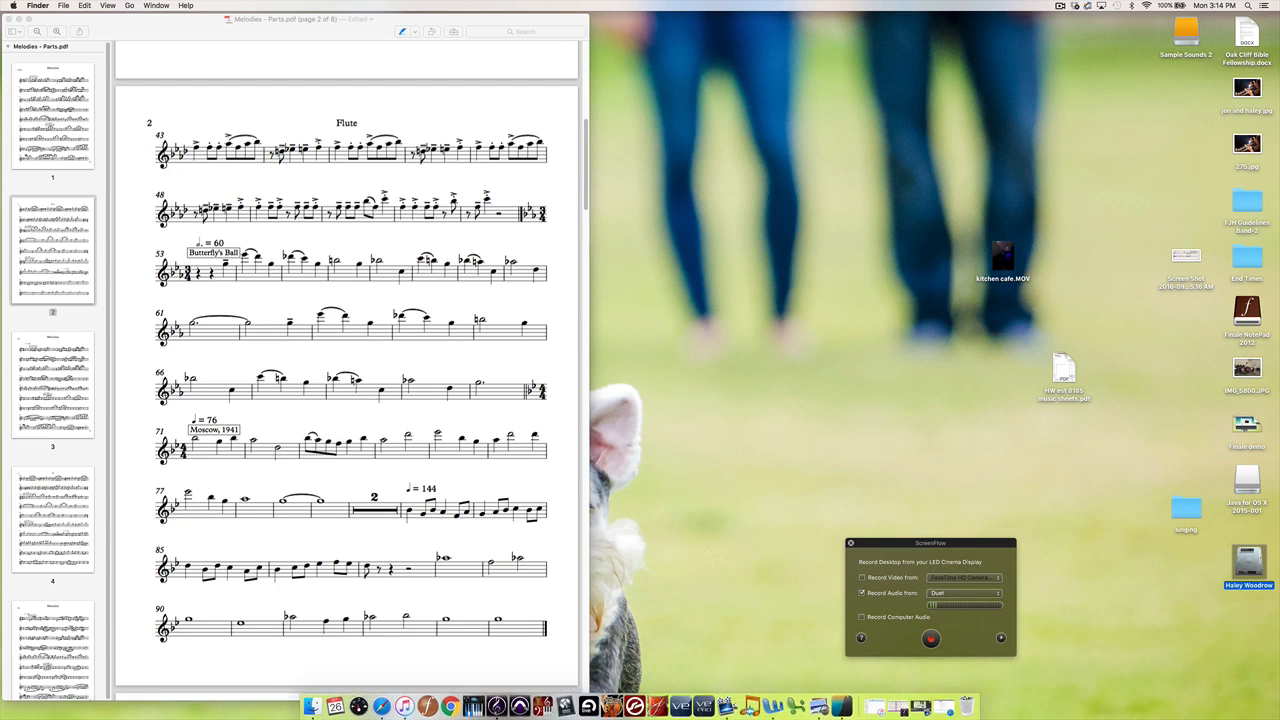
click(941, 707)
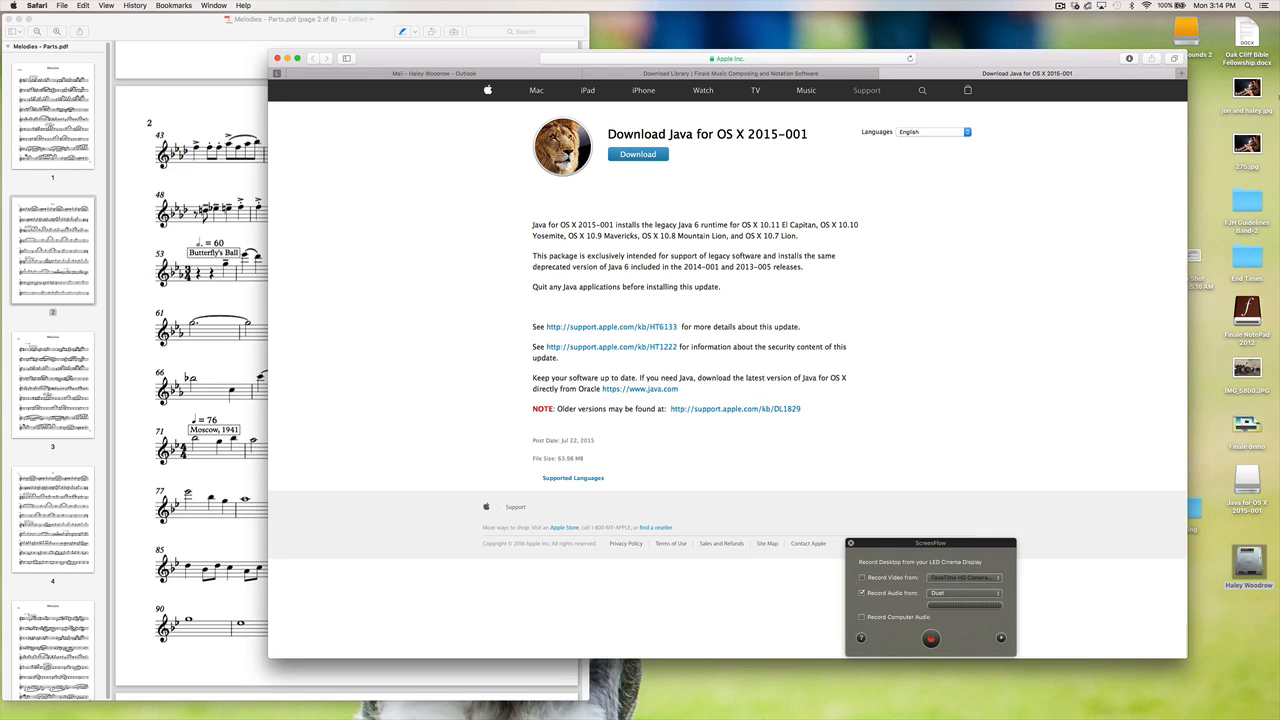
click(1125, 61)
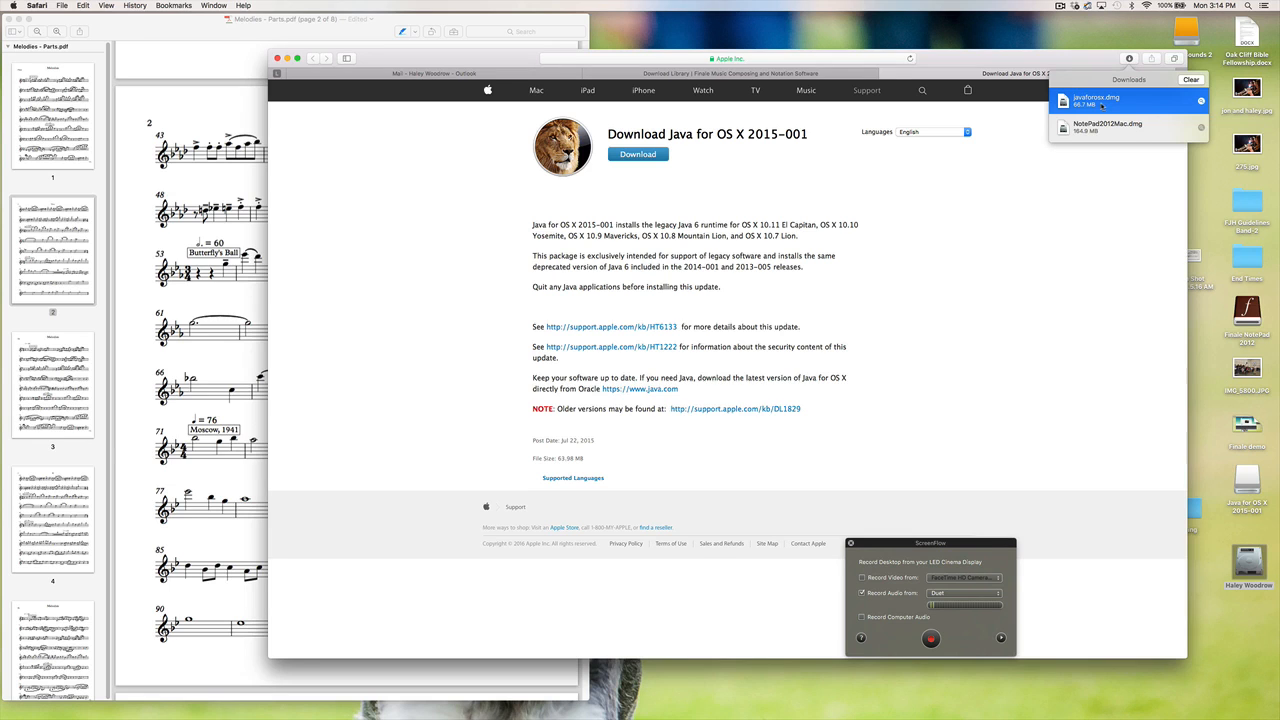
click(1042, 207)
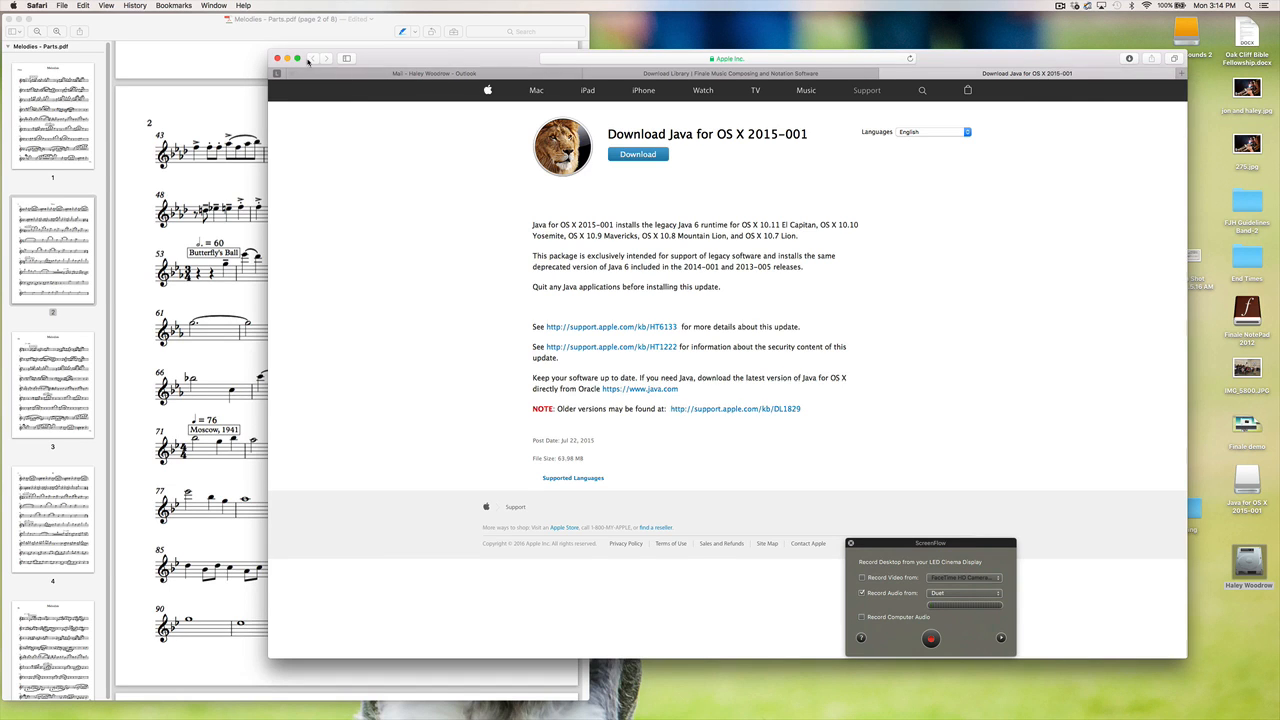
click(288, 58)
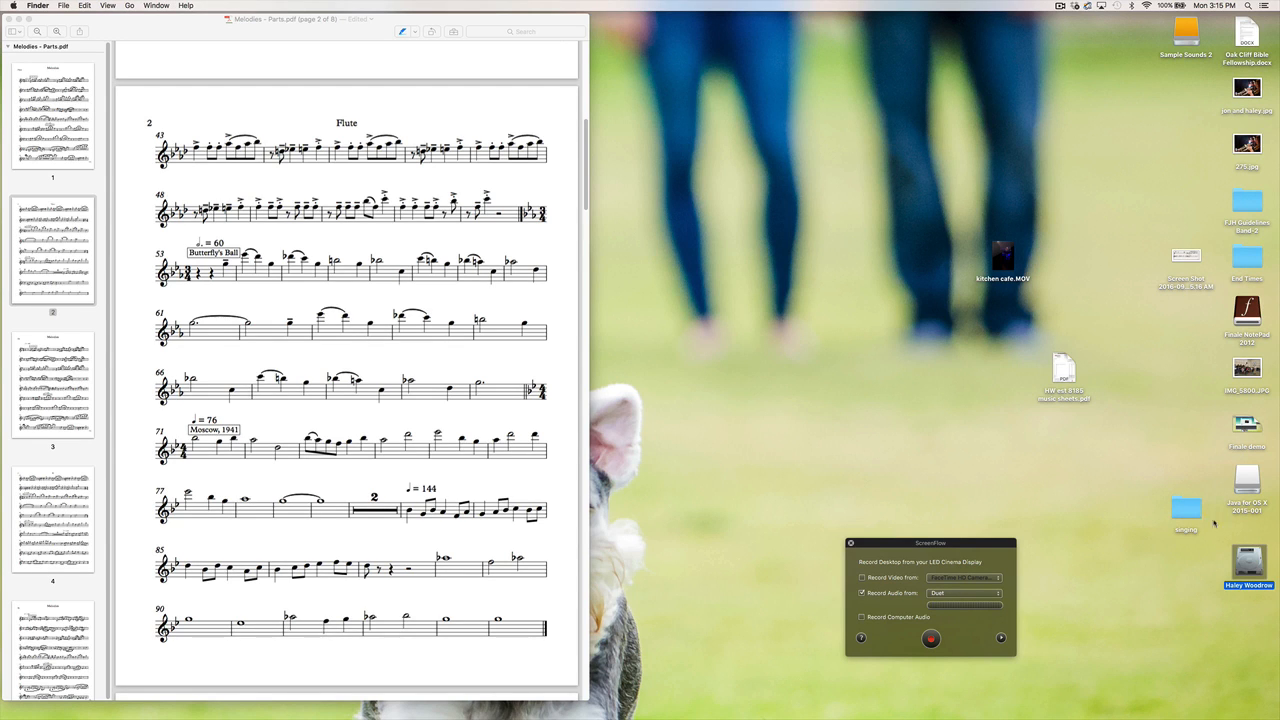
Step: Launch Finale NotePad 2012 from the hard drive's Applications folder, move the folder window clear of the sheet music, and switch to NotePad
double_click(1259, 571)
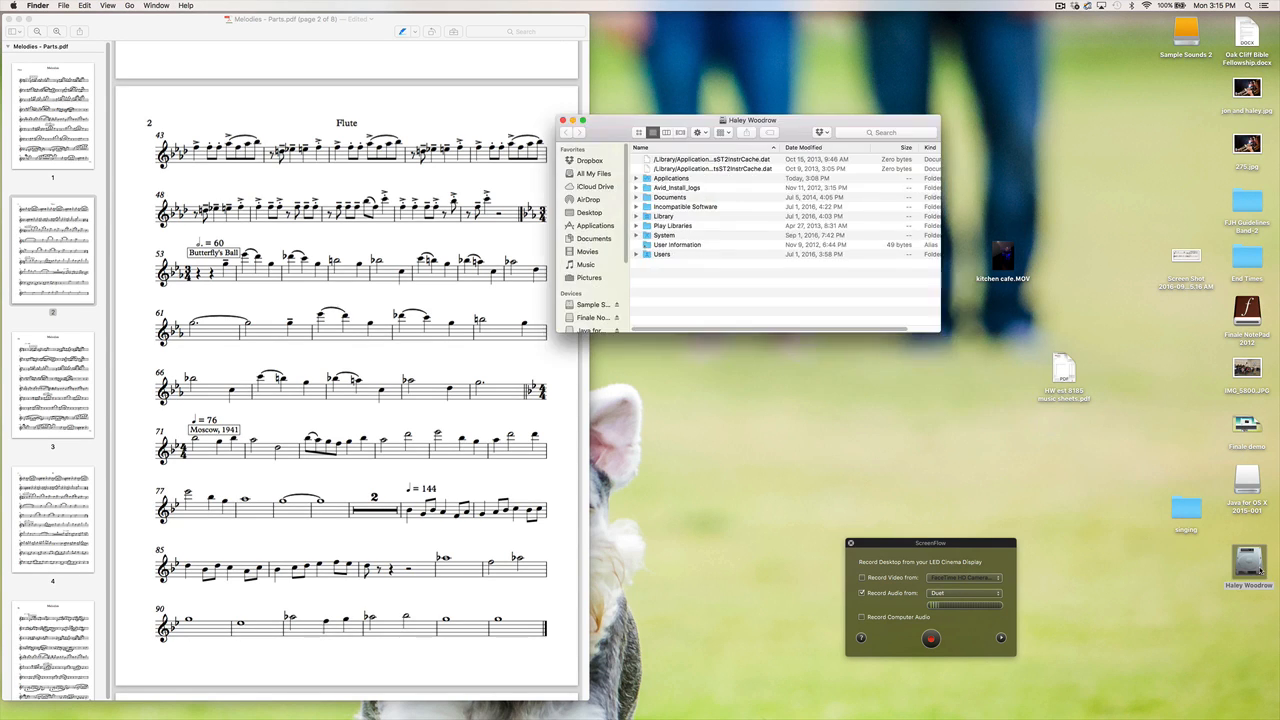
click(617, 226)
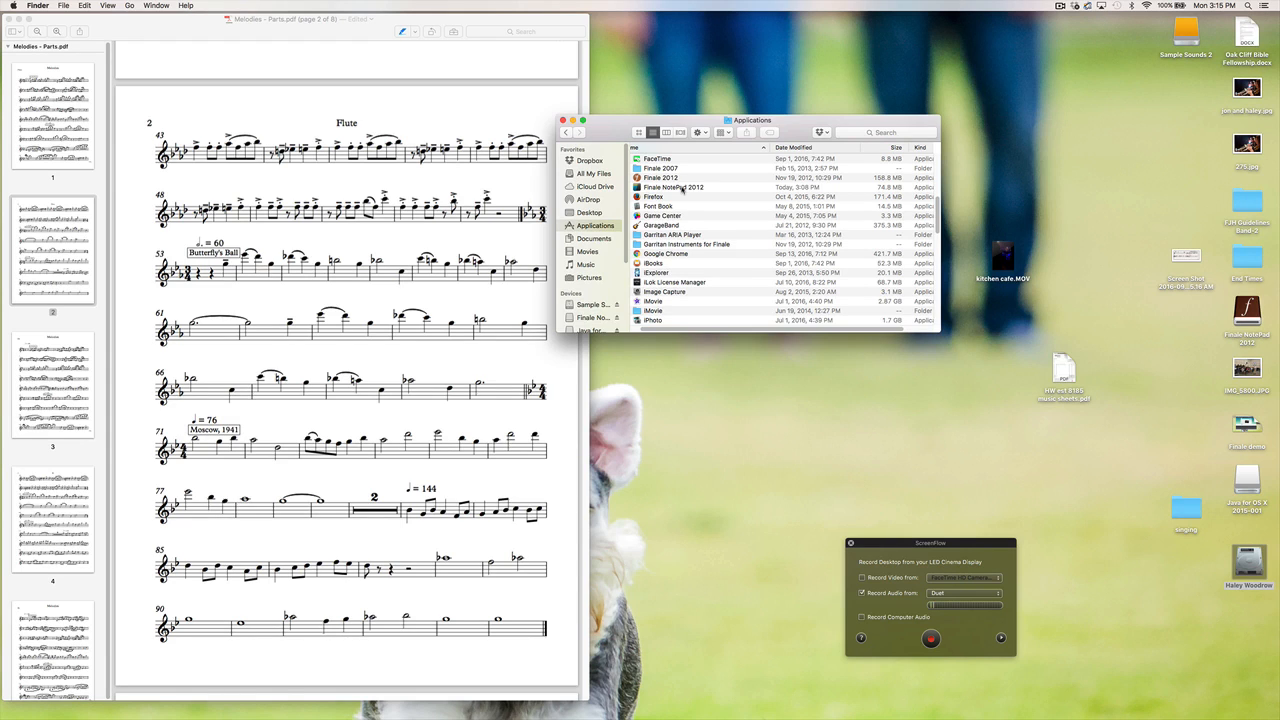
double_click(682, 188)
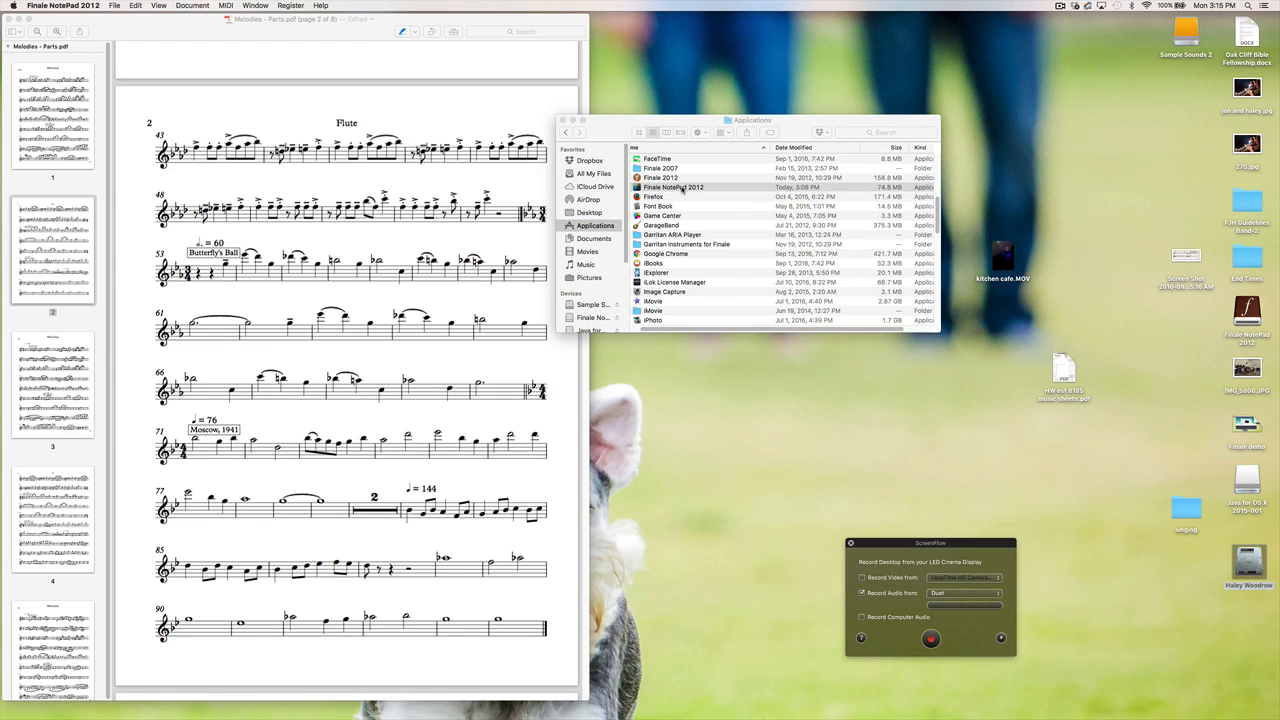
drag(597, 120, 757, 122)
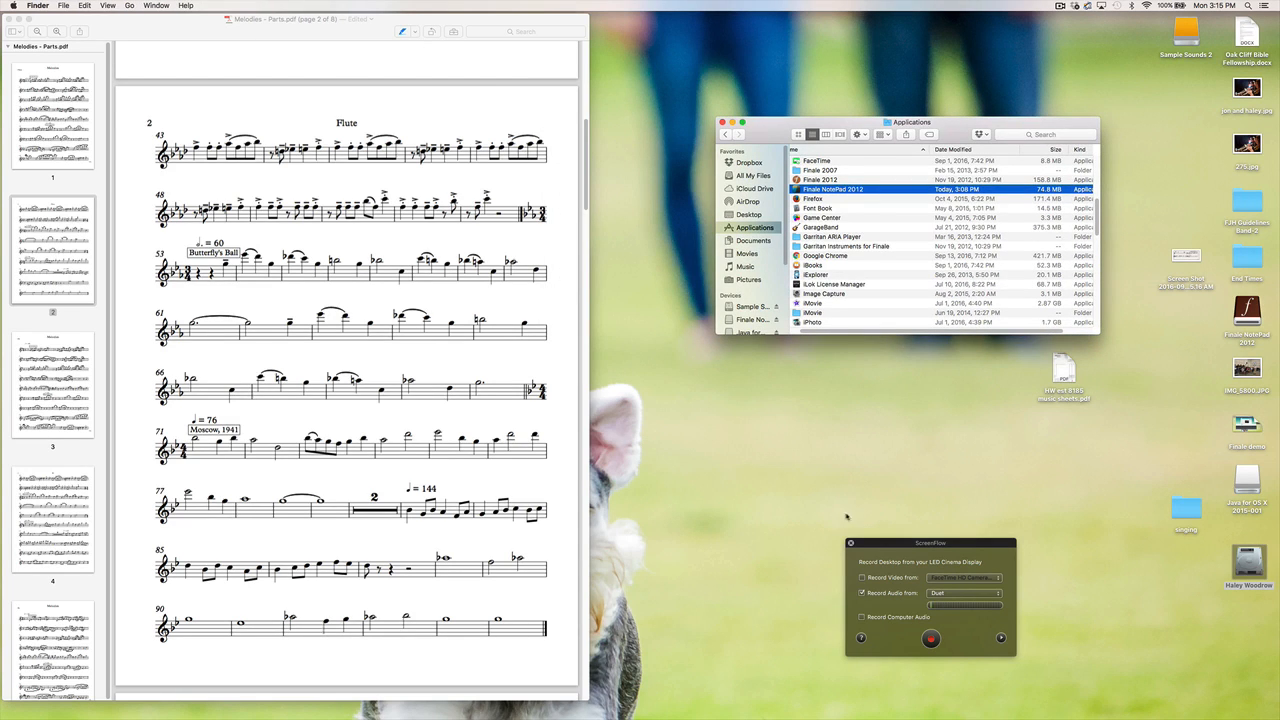
mouse_move(773, 710)
click(841, 706)
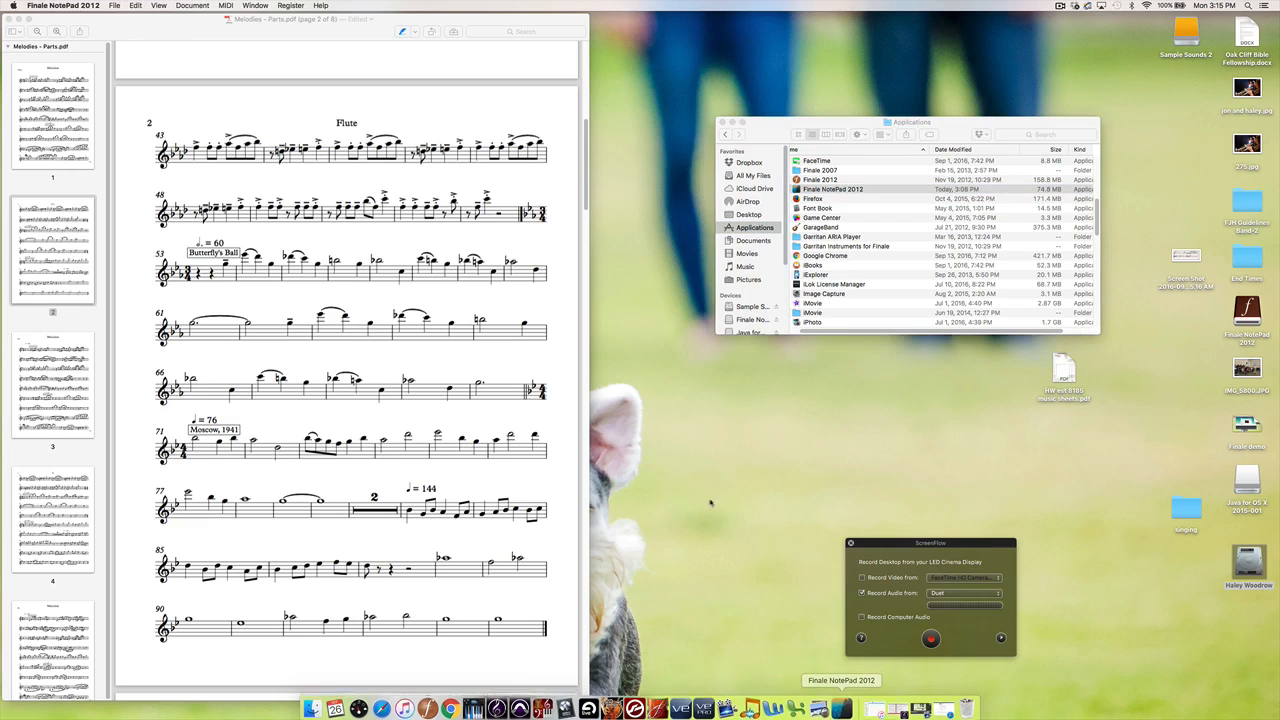
Step: Start a new document with the setup wizard and title the score Moscow Melody
click(113, 6)
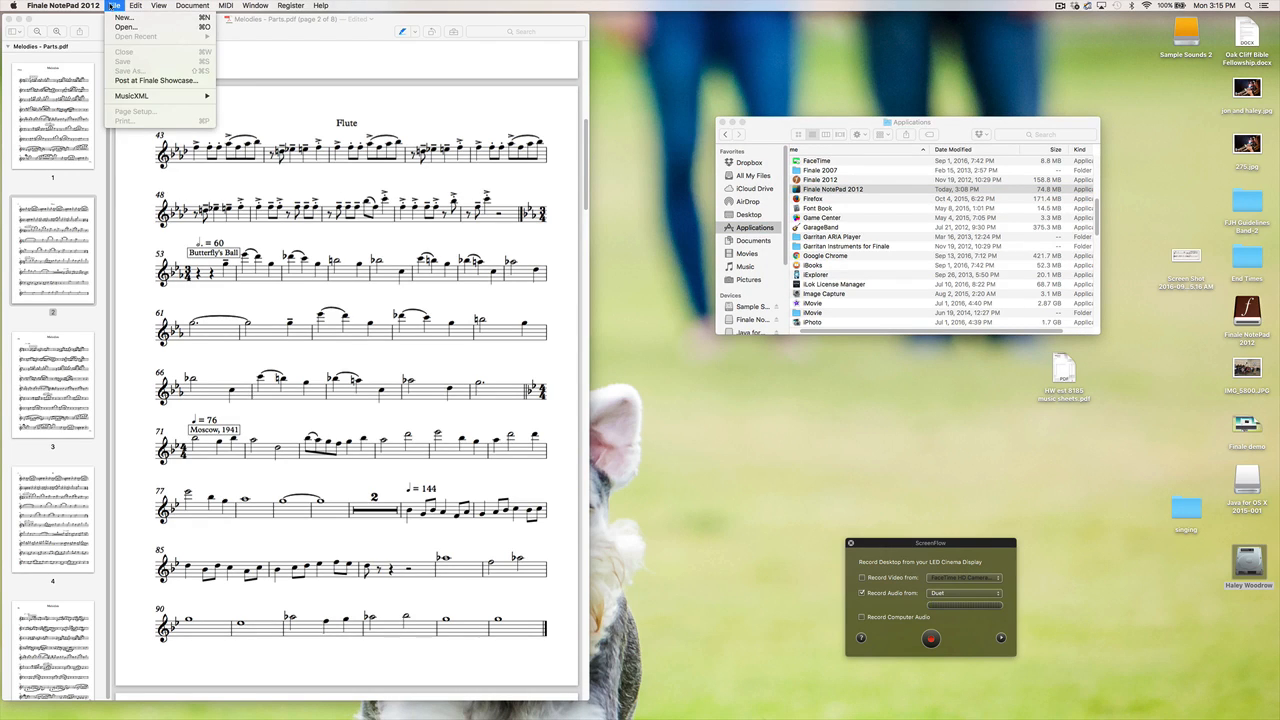
click(124, 17)
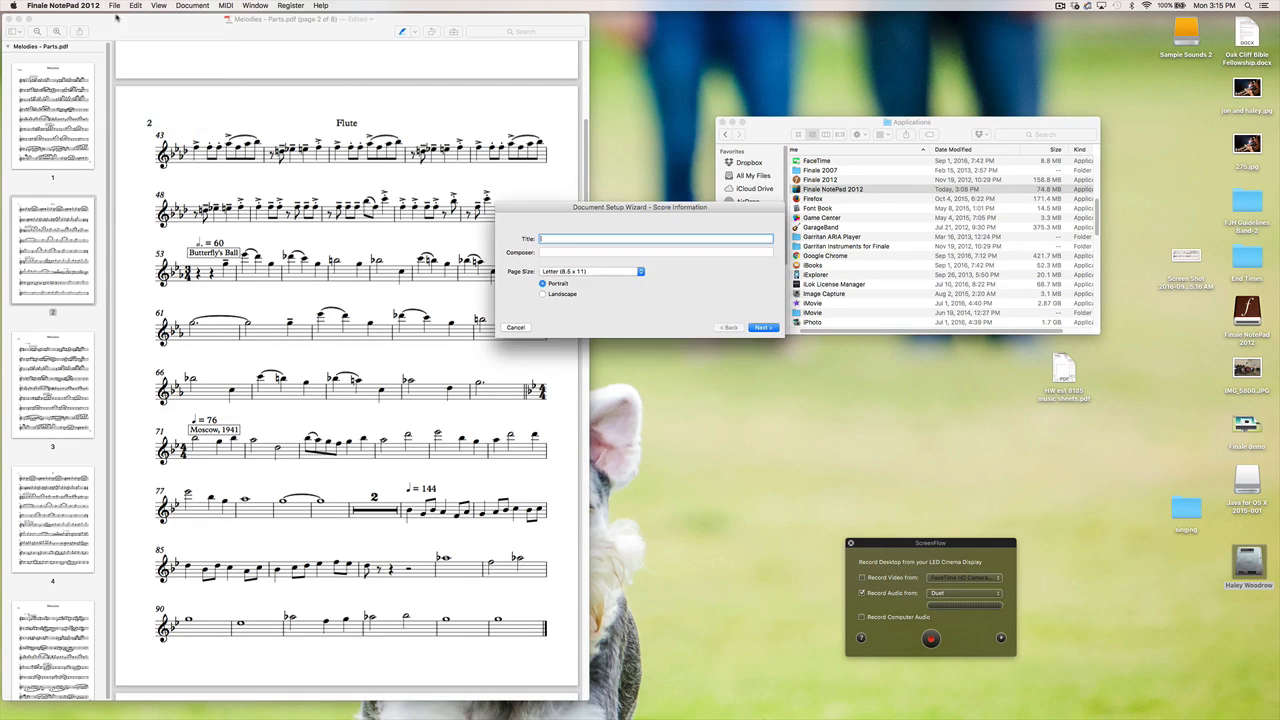
drag(563, 208, 686, 173)
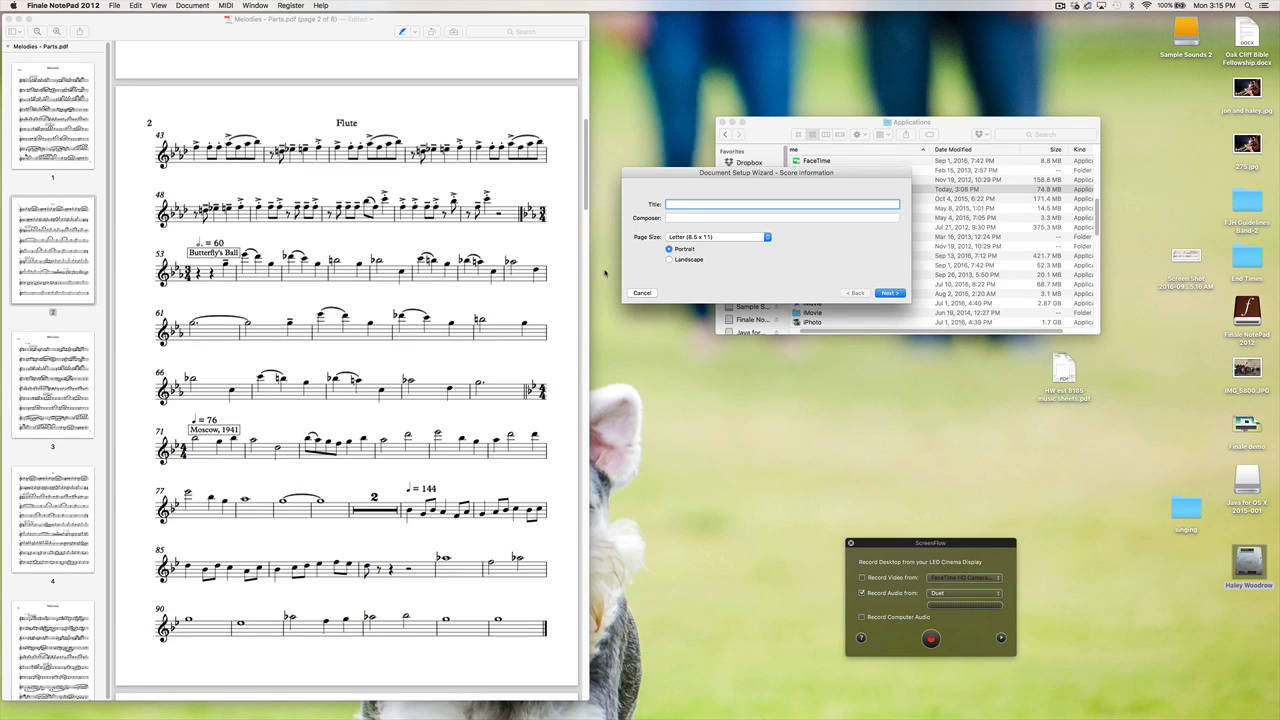
text(Moscow Melody)
click(888, 293)
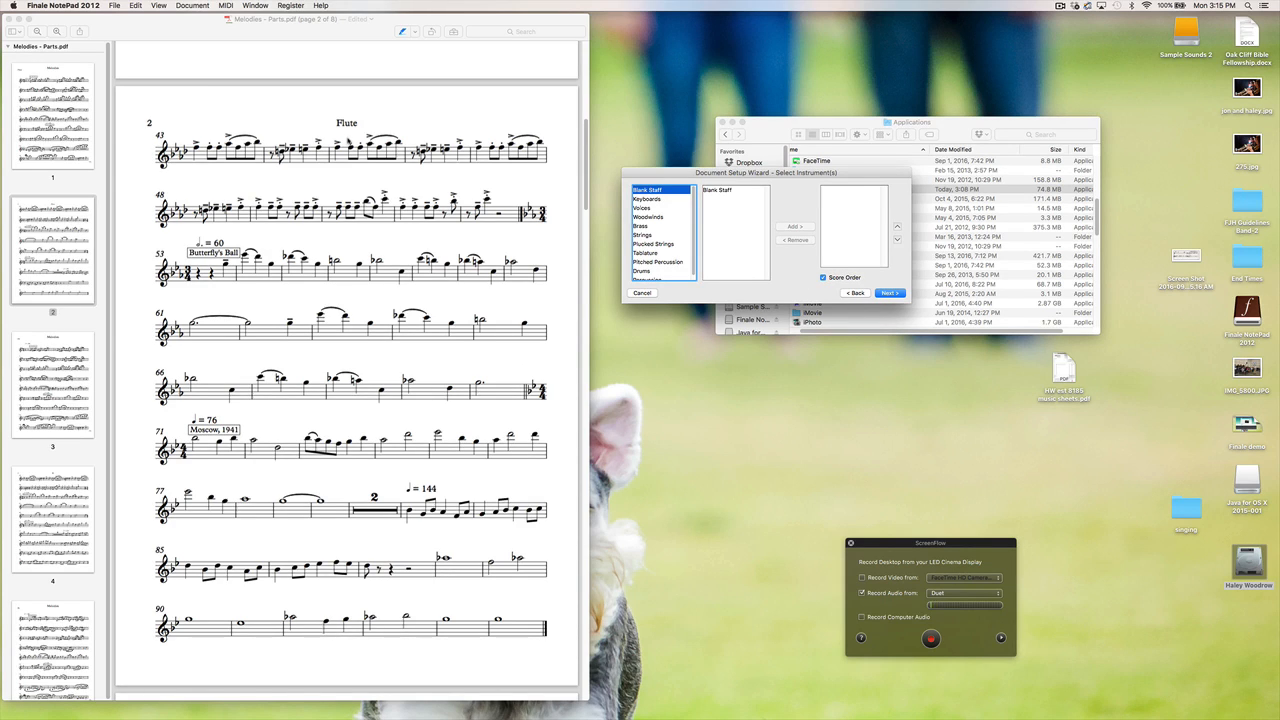
Step: Add a Flute from the Woodwinds to the score and continue to the score settings
click(646, 218)
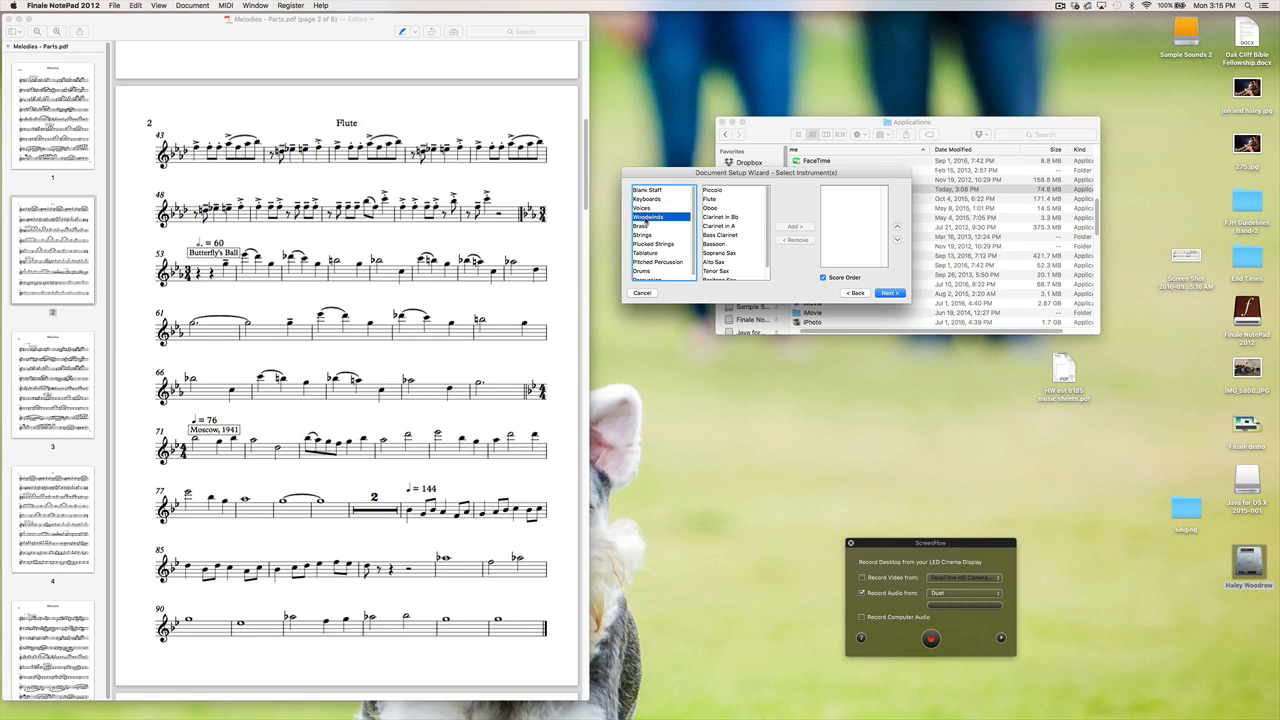
click(709, 199)
click(794, 227)
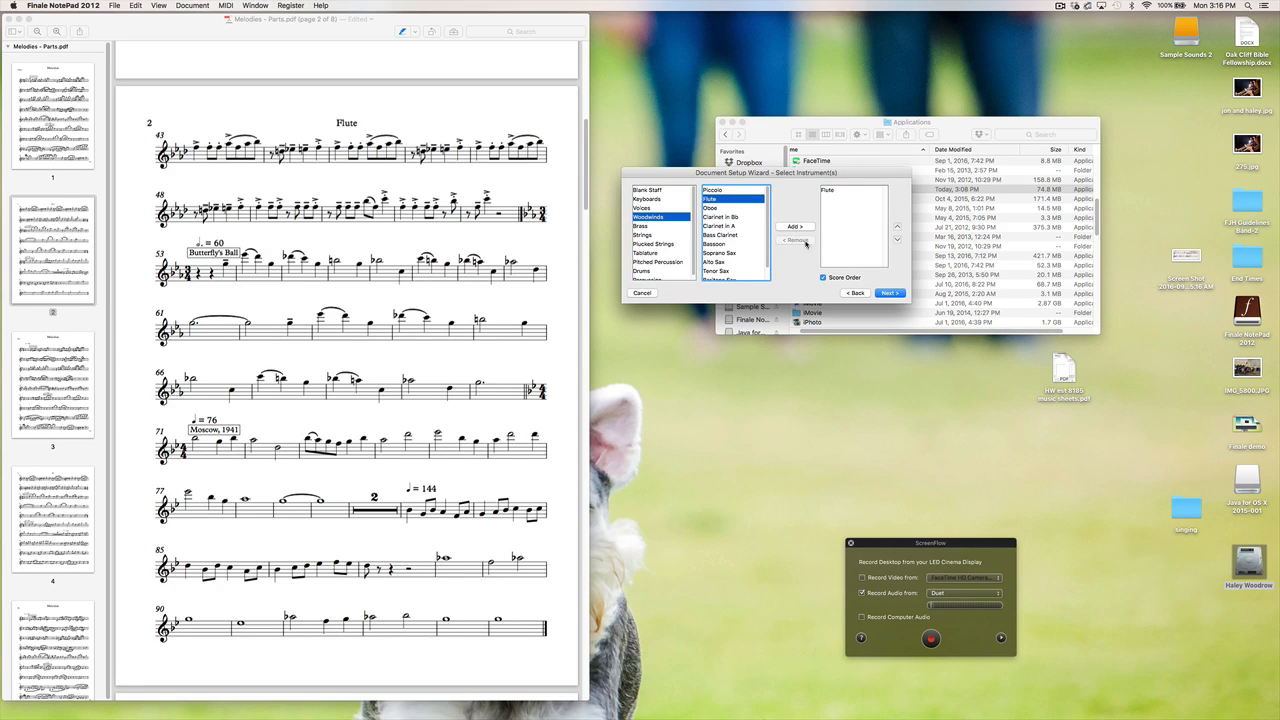
click(889, 293)
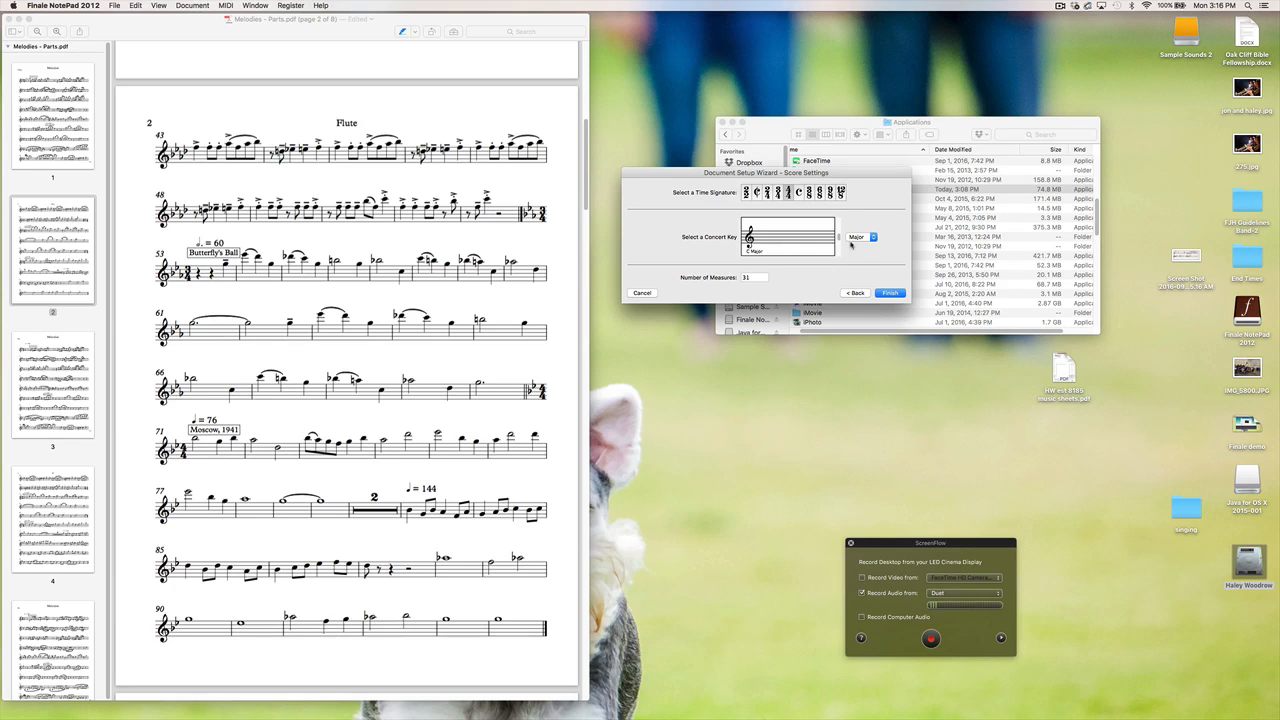
Step: Set the concert key to two flats major and the length to 10 measures, and finish creating the score
click(840, 239)
click(838, 240)
double_click(760, 278)
click(893, 293)
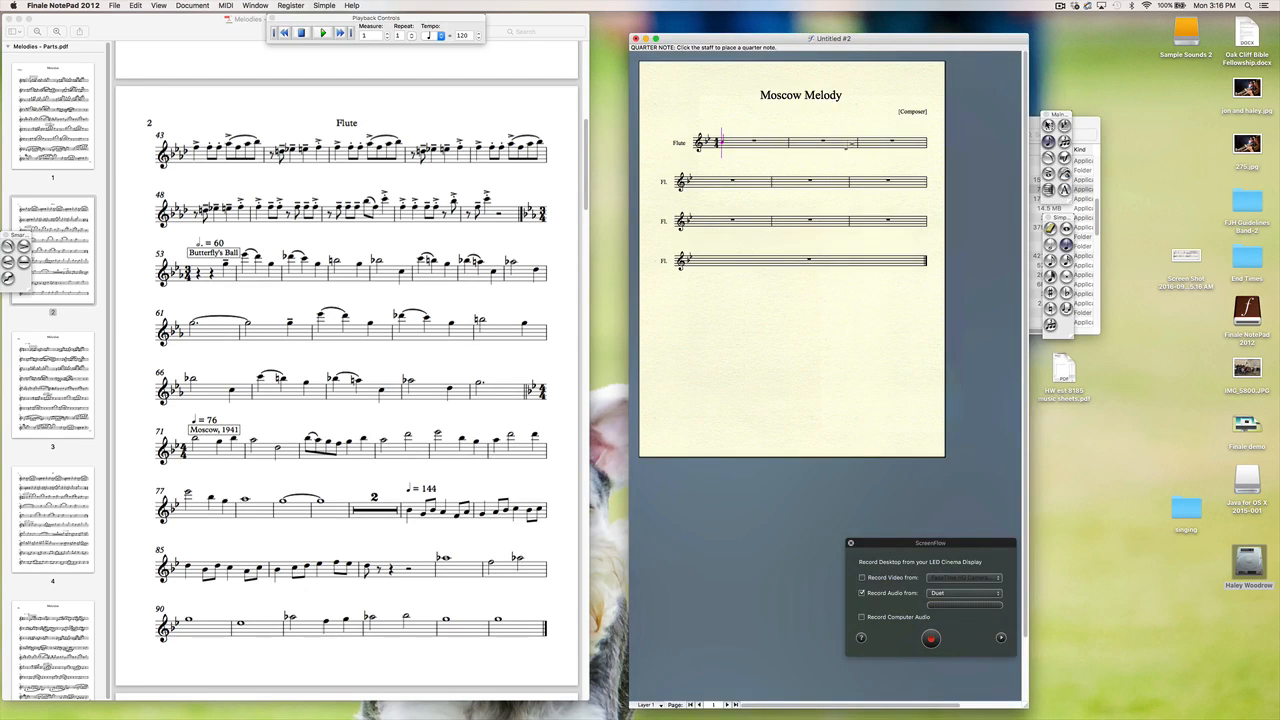
Step: Clear the workspace by moving the score window and main tool palette and closing the Applications and Hillwood Composition Club folder windows
mouse_move(909, 42)
mouse_down()
mouse_move(856, 38)
mouse_move(897, 33)
mouse_up()
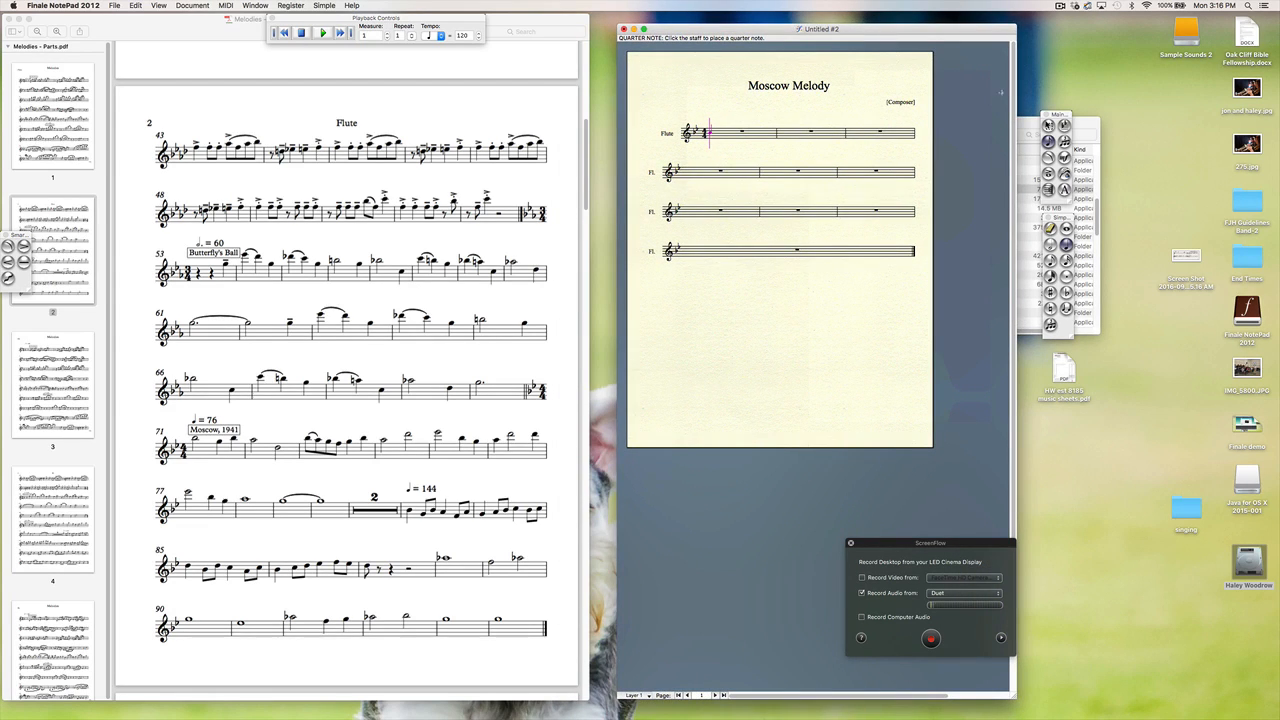
click(1033, 123)
click(732, 122)
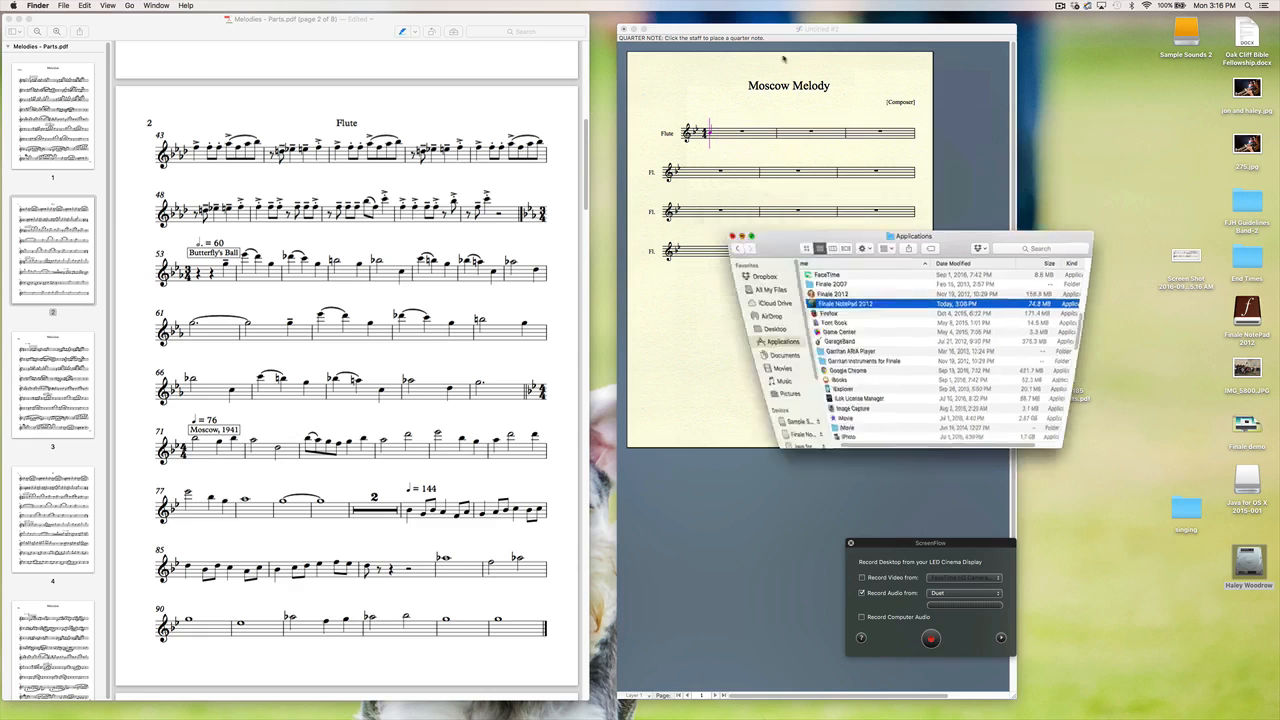
click(876, 51)
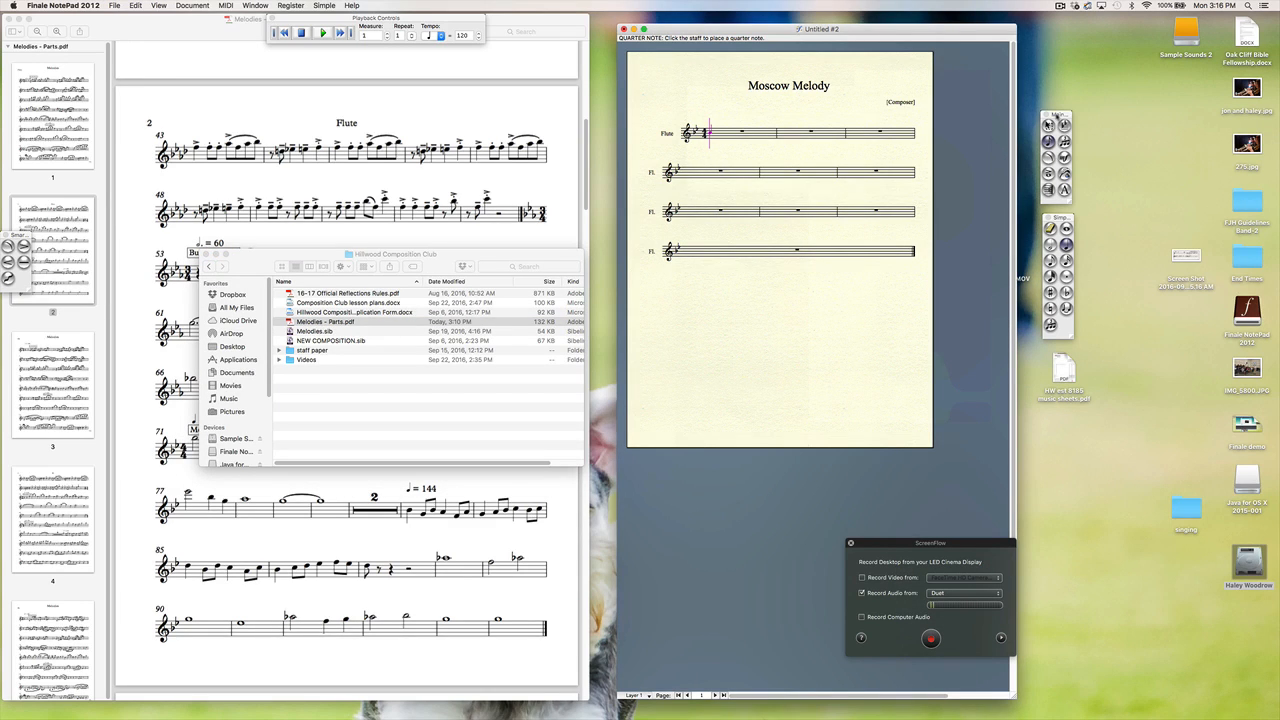
mouse_move(1057, 117)
mouse_down()
mouse_move(1053, 97)
mouse_move(1055, 110)
mouse_up()
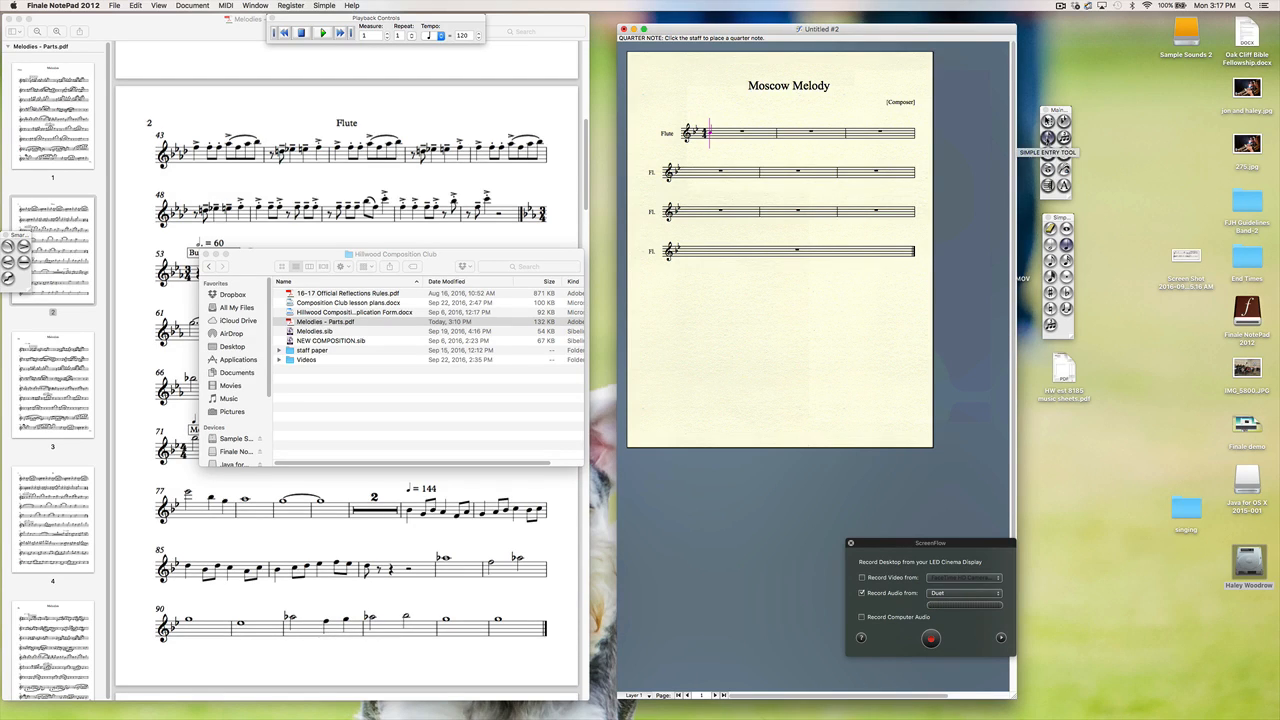
click(214, 255)
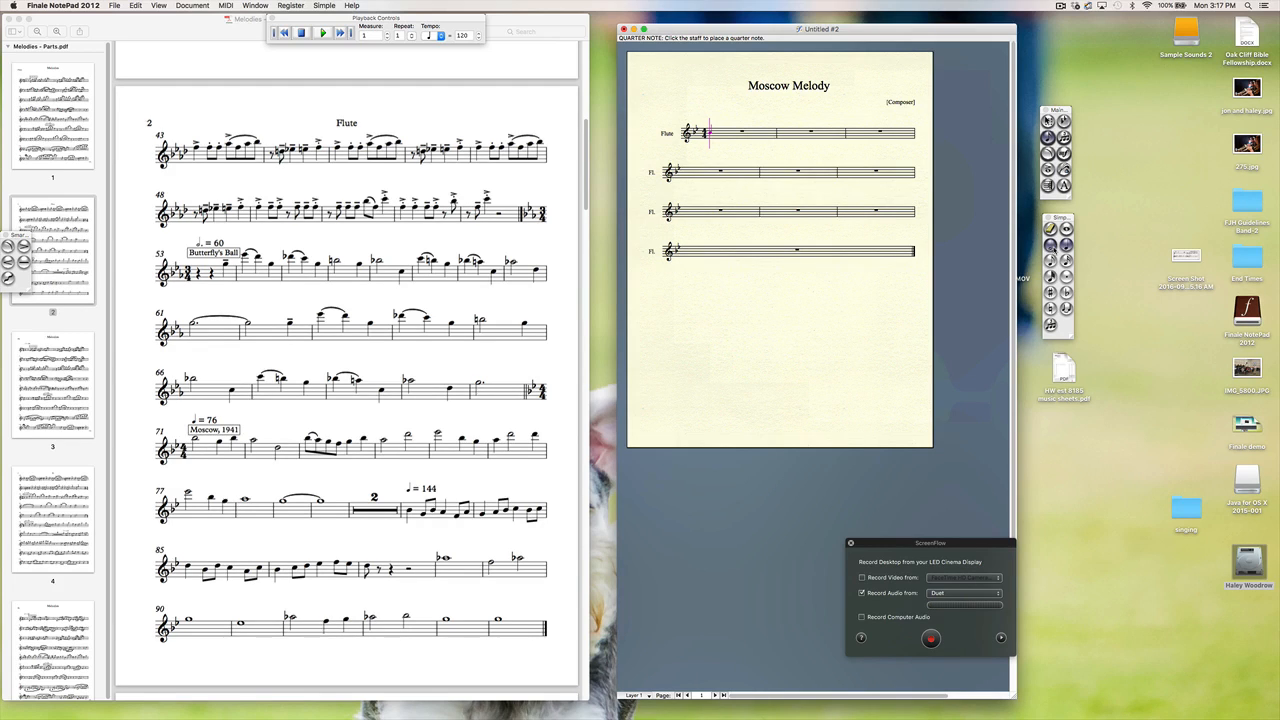
Step: Copy the Moscow, 1941 opening: a half note and two quarter notes in the first measure, and half notes in the second
key(6)
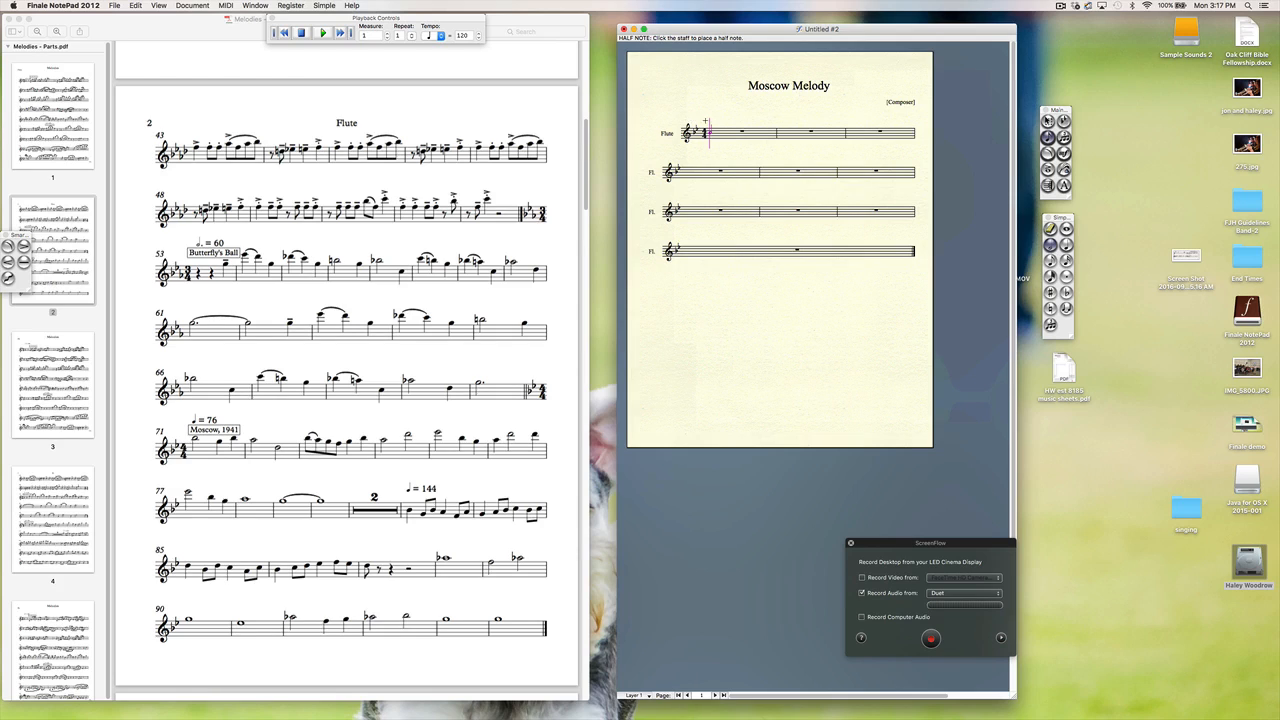
click(711, 126)
key(5)
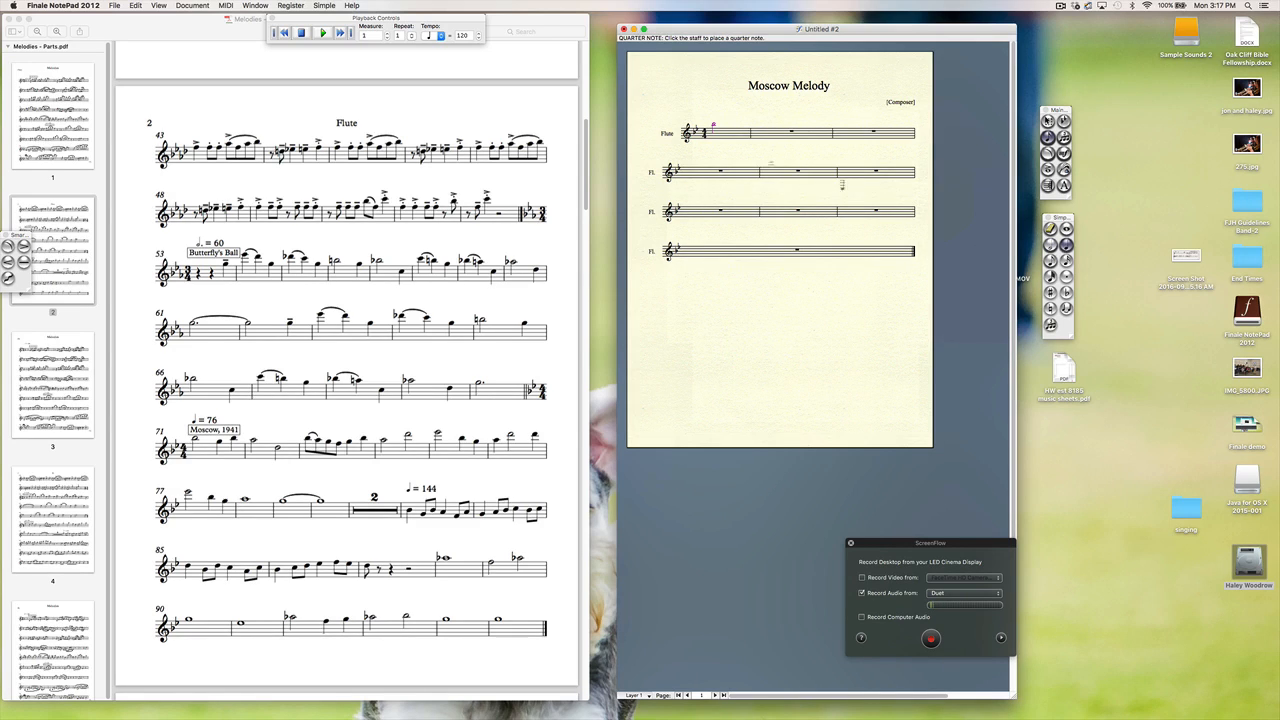
click(728, 124)
click(746, 124)
key(6)
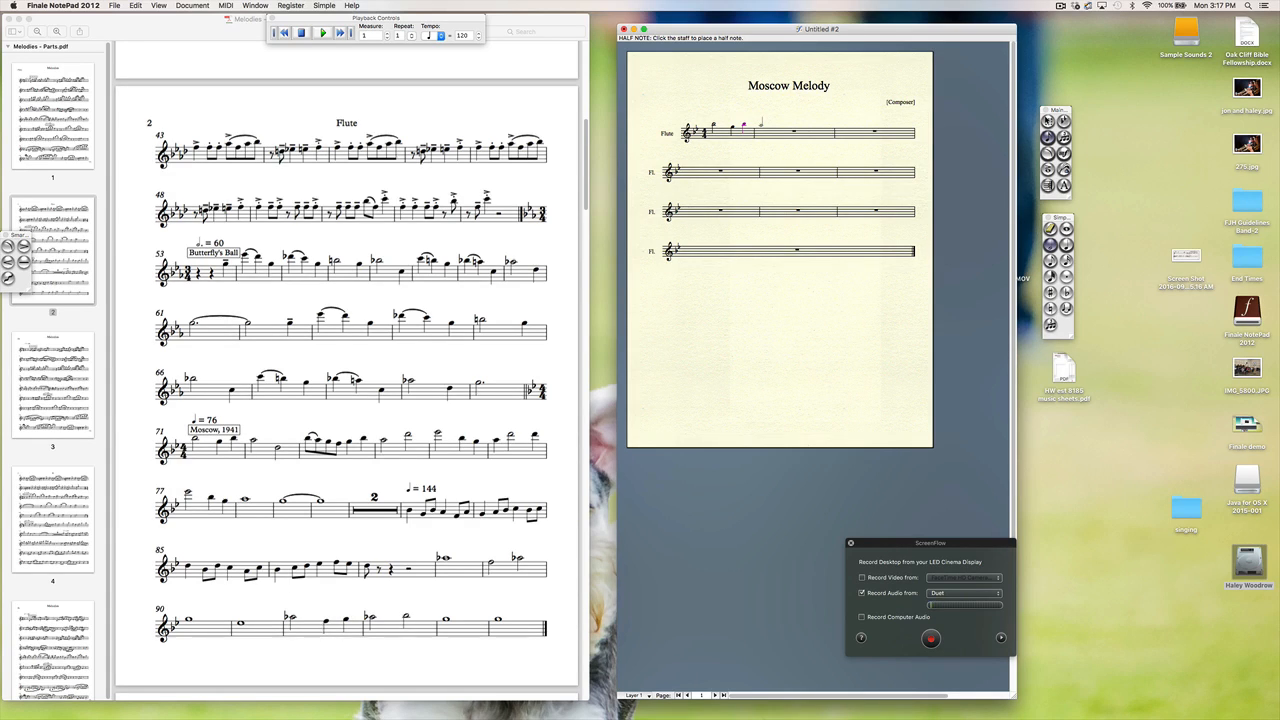
click(743, 126)
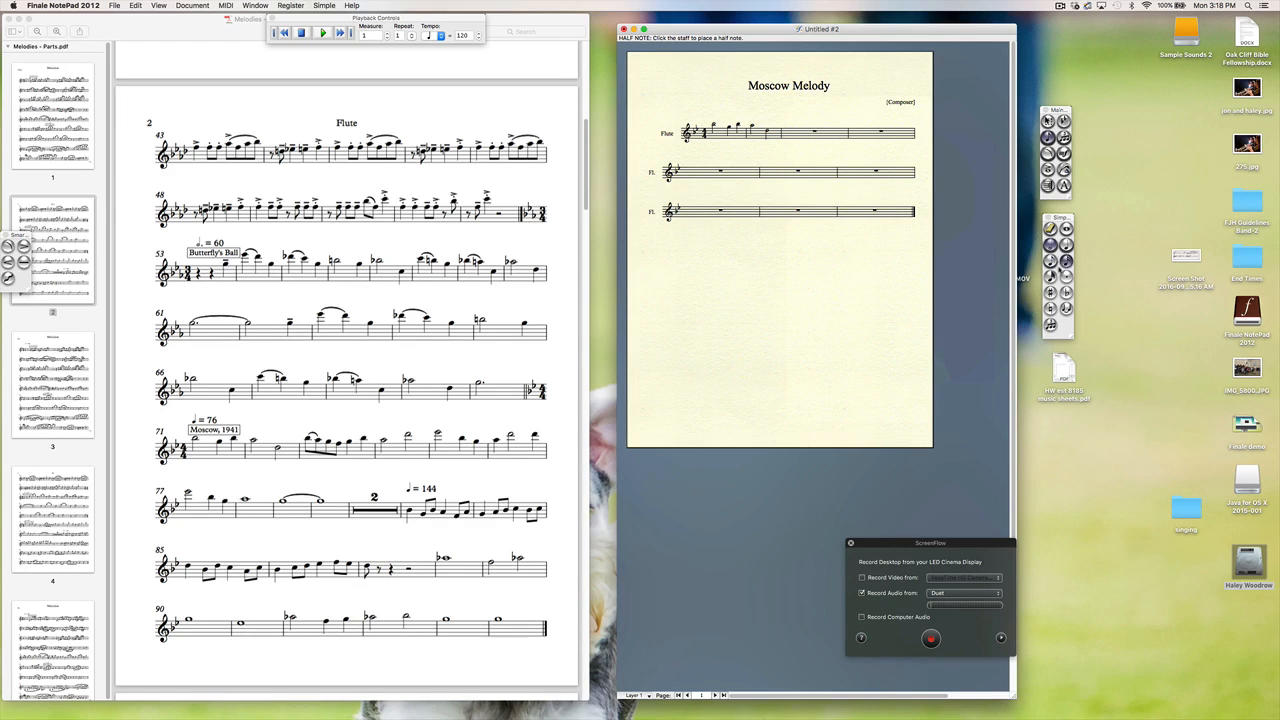
Step: Start the third measure with two eighth notes following the PDF melody
click(1050, 260)
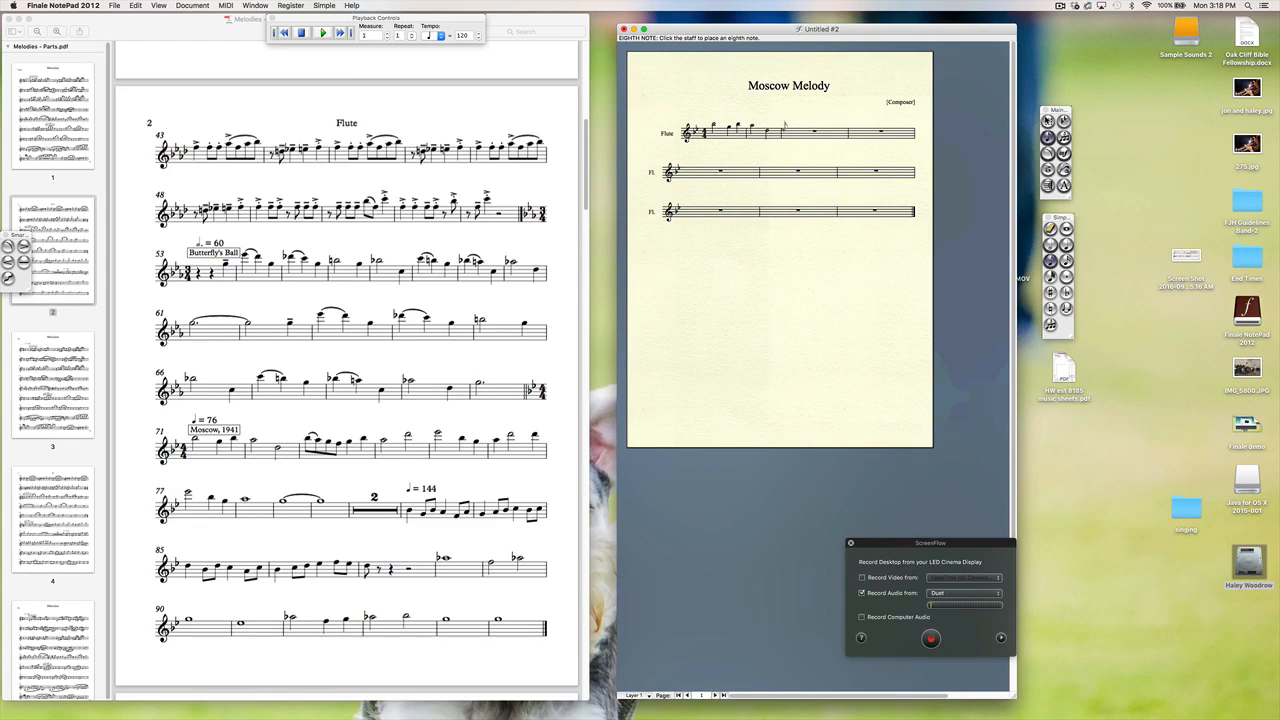
click(787, 125)
key(4)
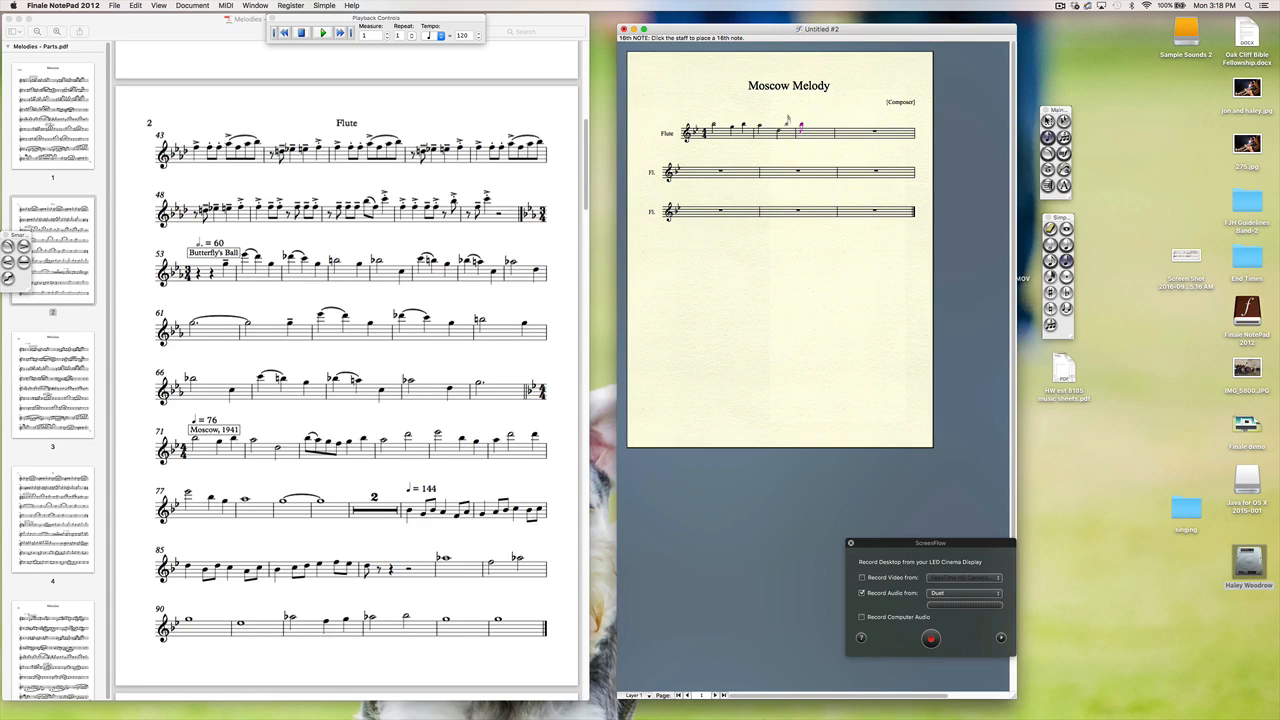
click(787, 122)
key(7)
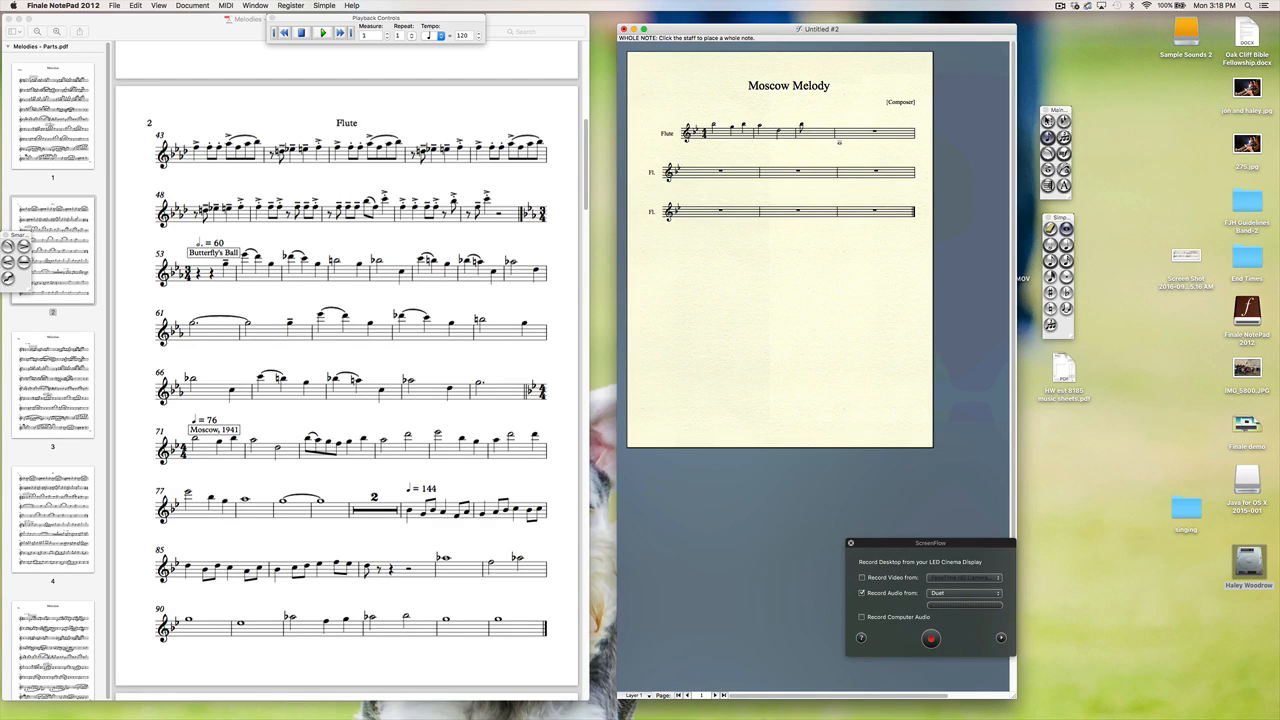
key(4)
click(776, 128)
click(805, 122)
click(808, 122)
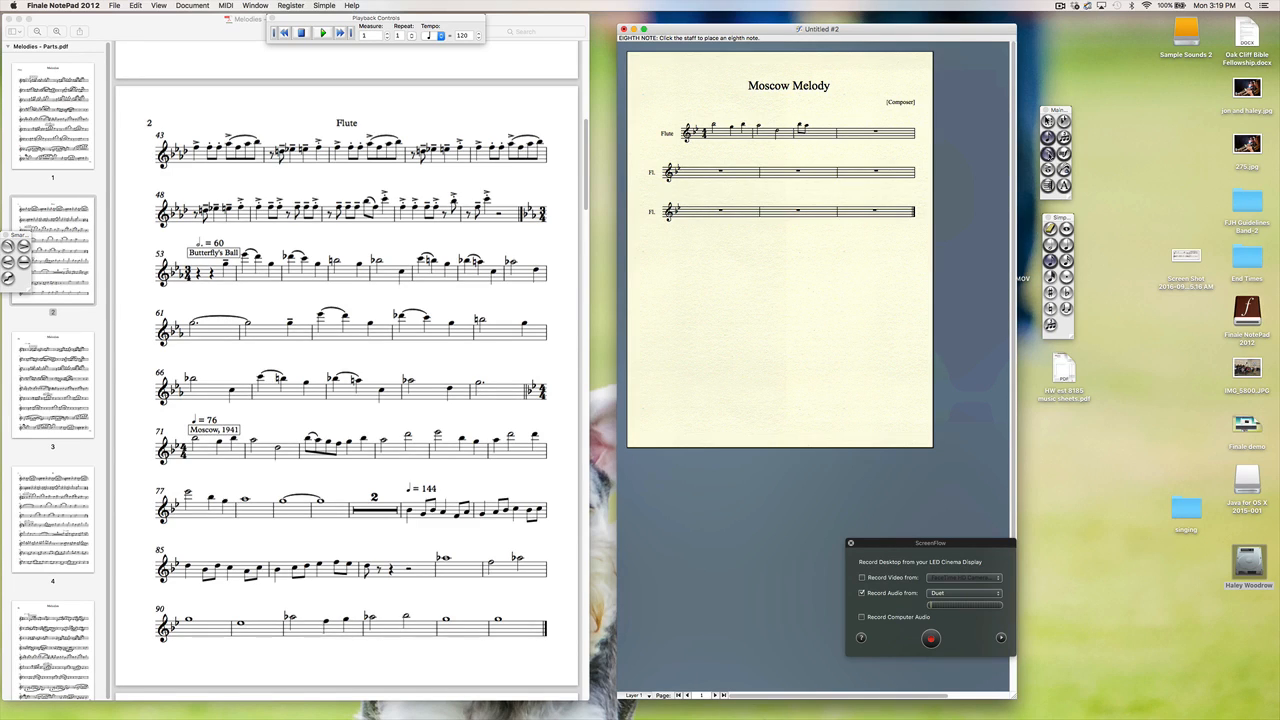
Step: Slur the third measure's first two eighth notes and enter two more eighth notes after them
click(1047, 120)
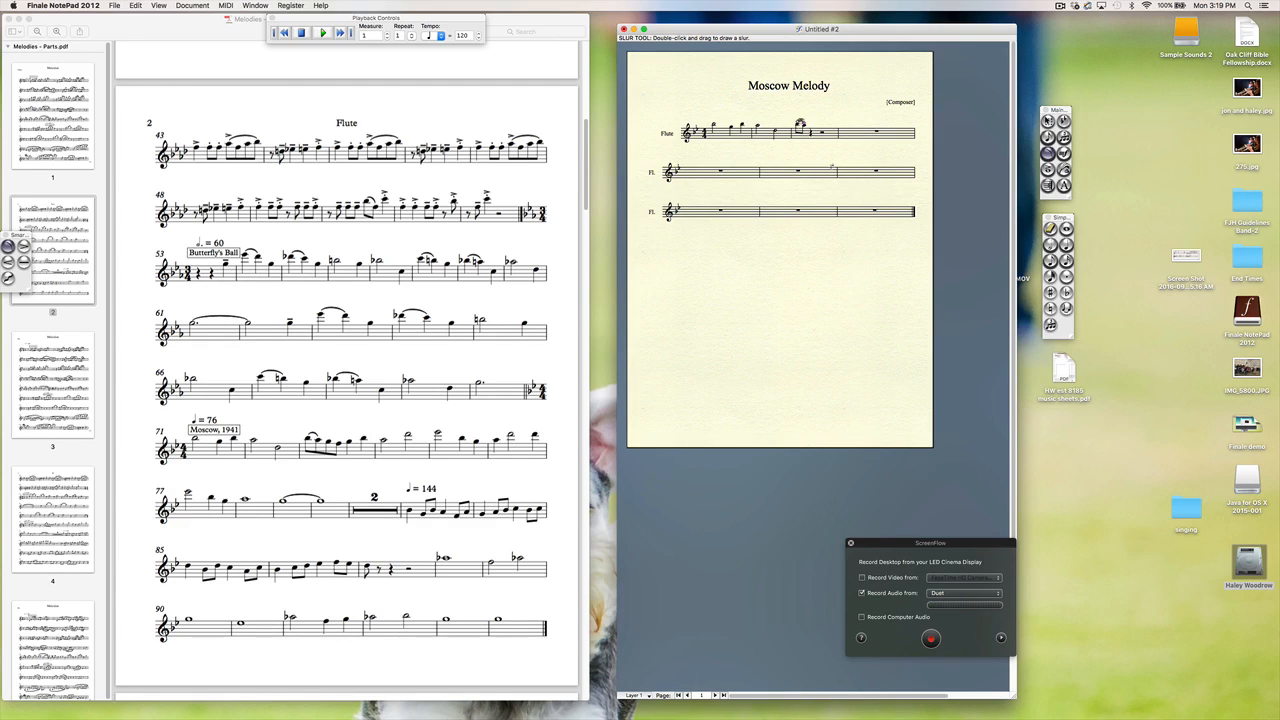
click(1048, 136)
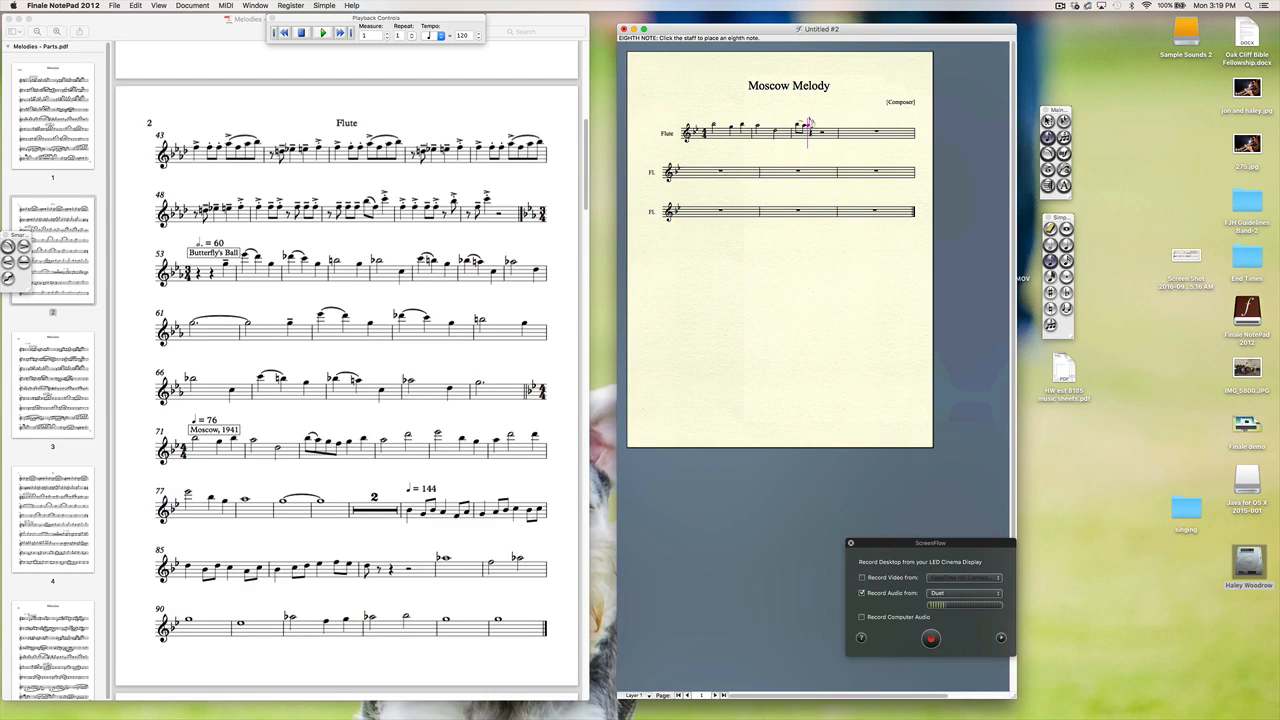
click(810, 128)
click(816, 126)
Step: Complete the third measure with quarter notes, undoing a misplaced one along the way
key(5)
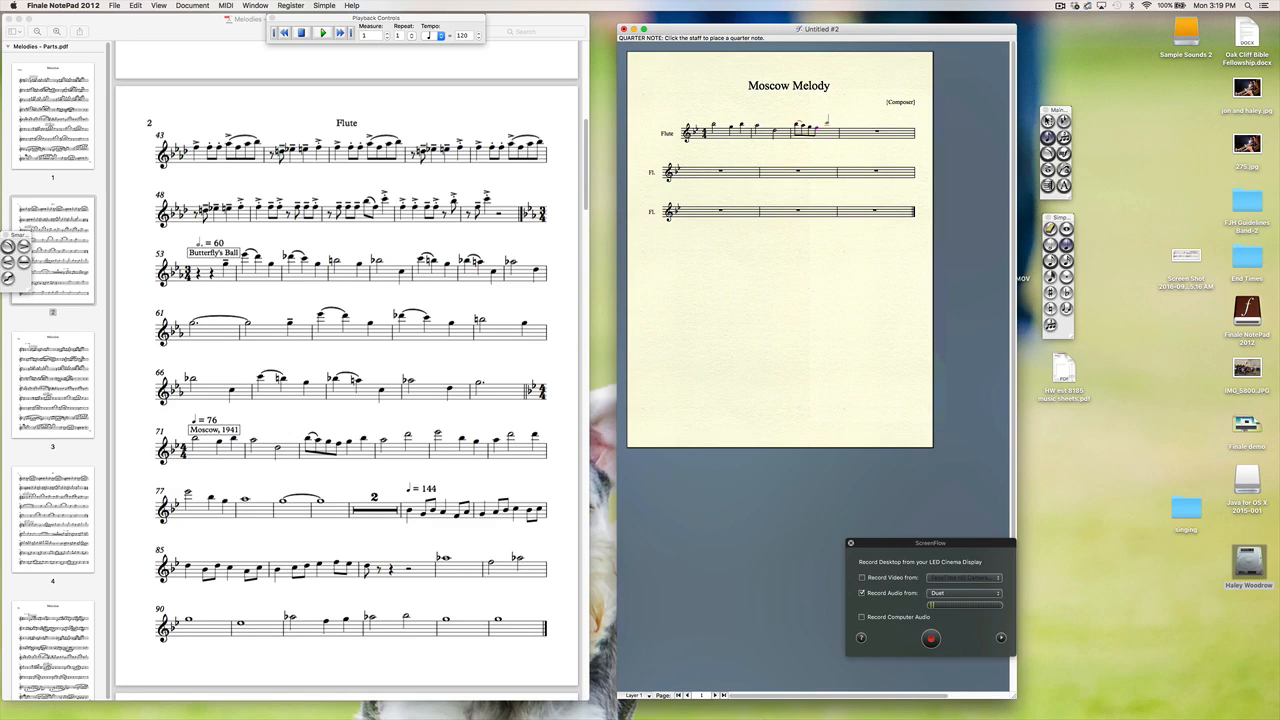
click(818, 127)
click(828, 124)
key(super+z)
click(824, 125)
click(835, 122)
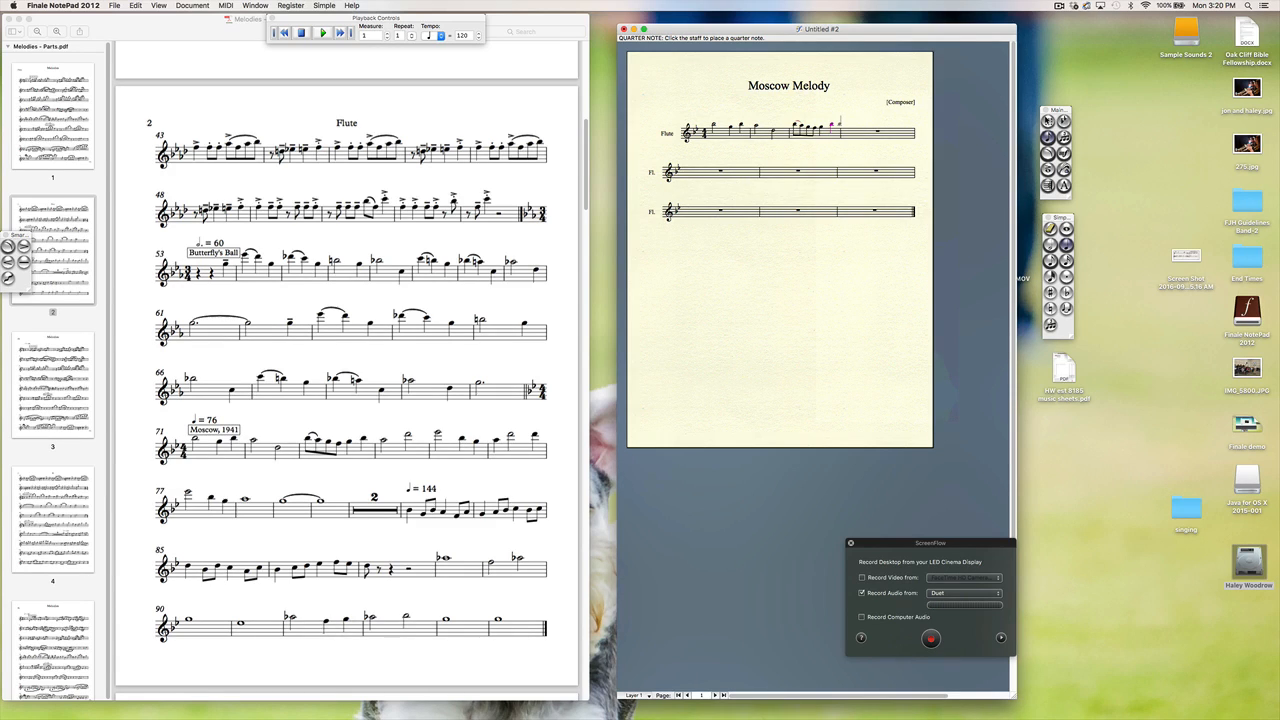
Step: Fill the fourth measure with two half notes following the PDF melody
key(4)
key(6)
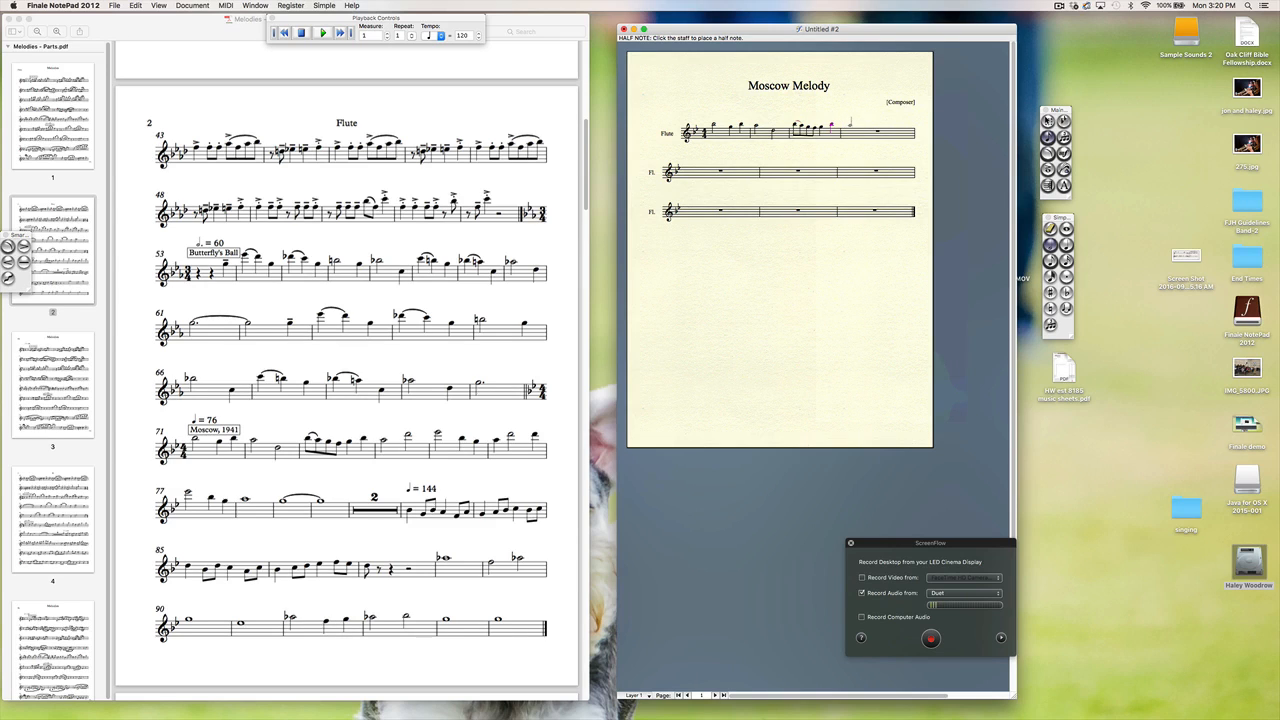
click(849, 127)
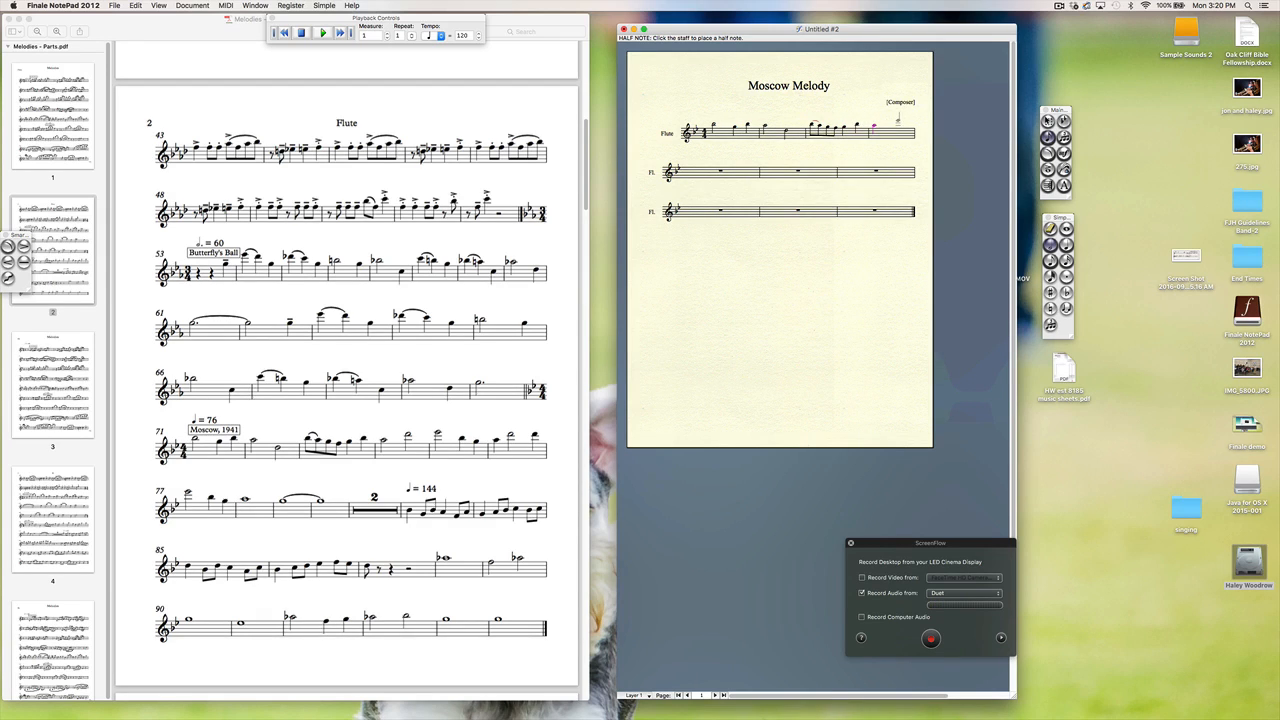
click(896, 123)
Step: Switch to Safari and search the web for "finale how to enter notes"
mouse_move(874, 714)
click(919, 709)
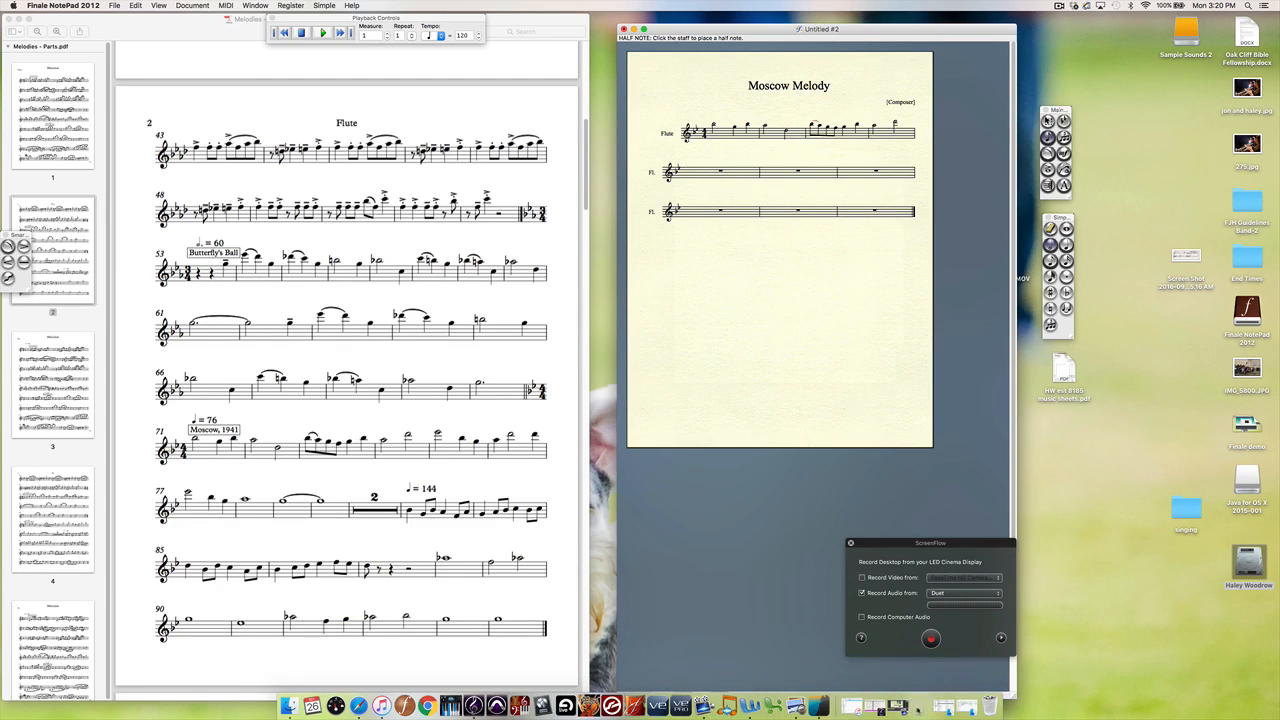
click(766, 60)
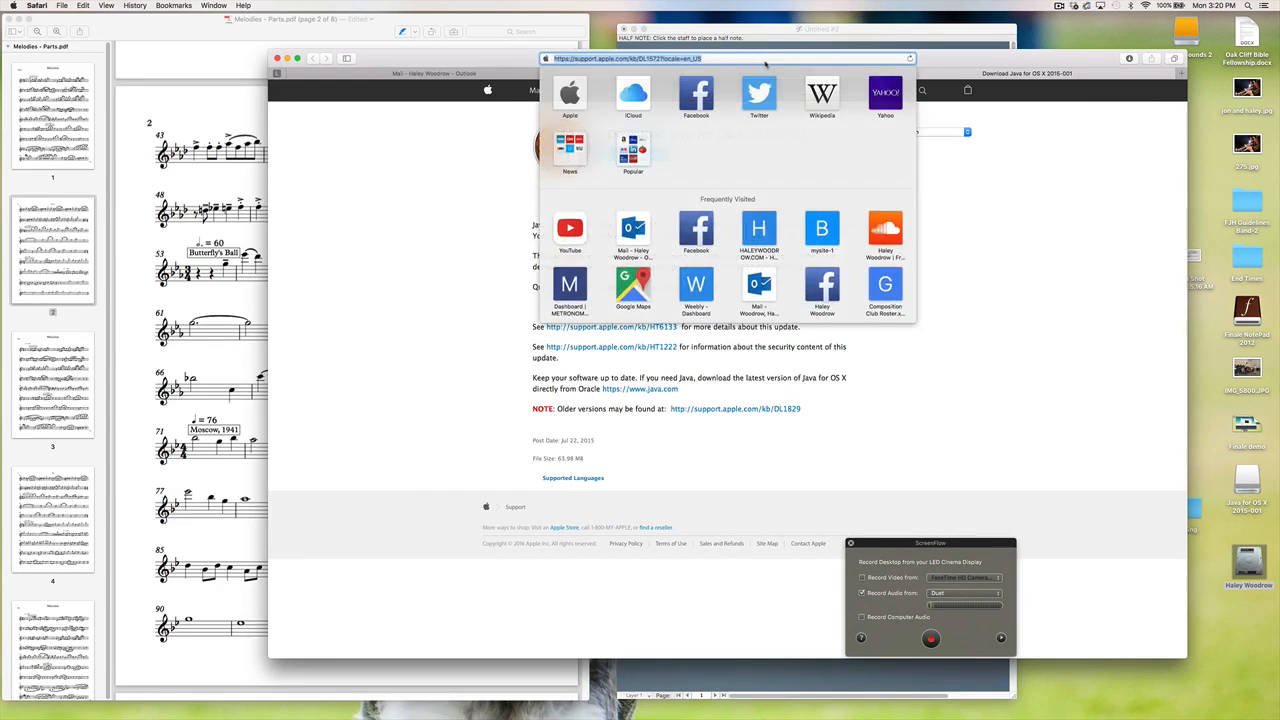
text(finale)
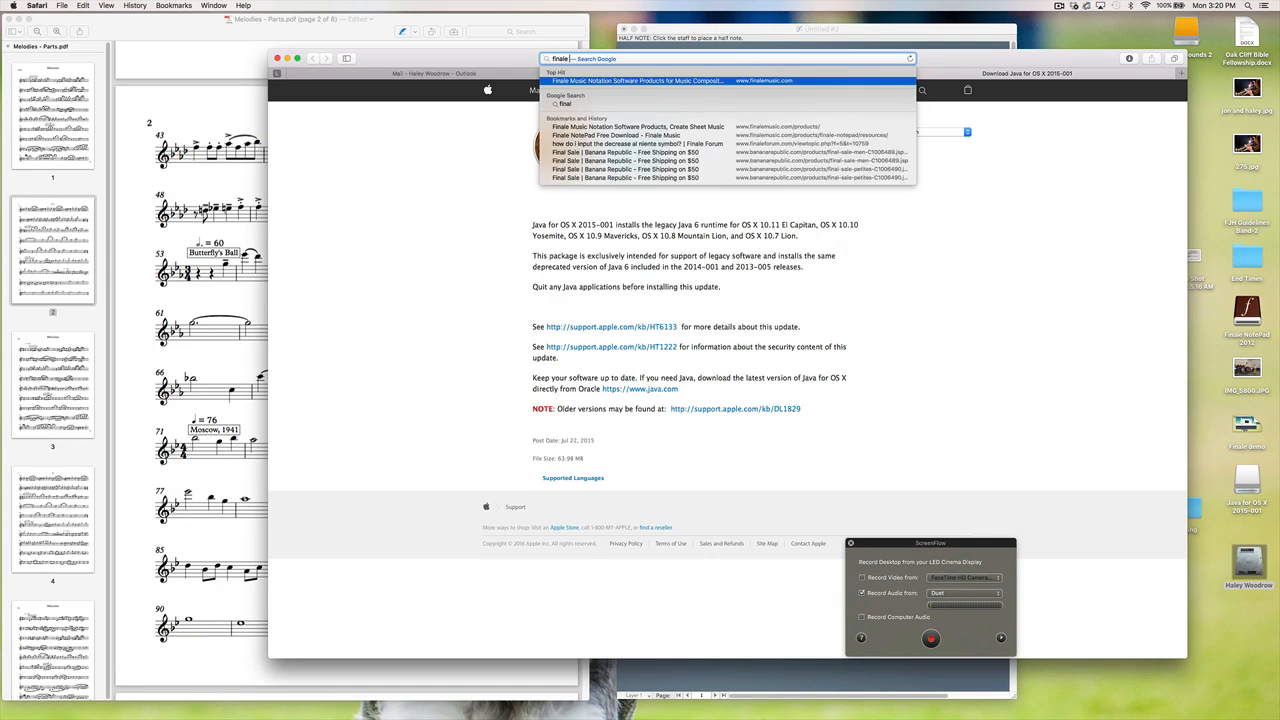
text( how to enter notes)
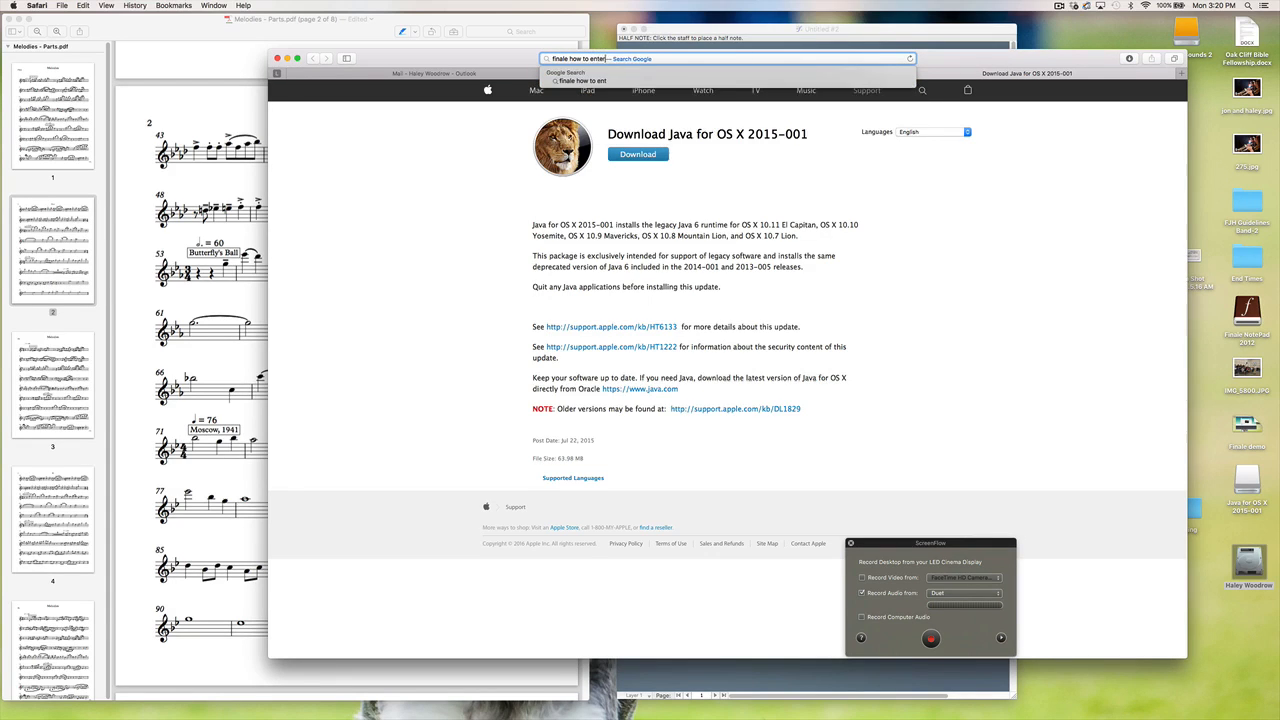
key(Return)
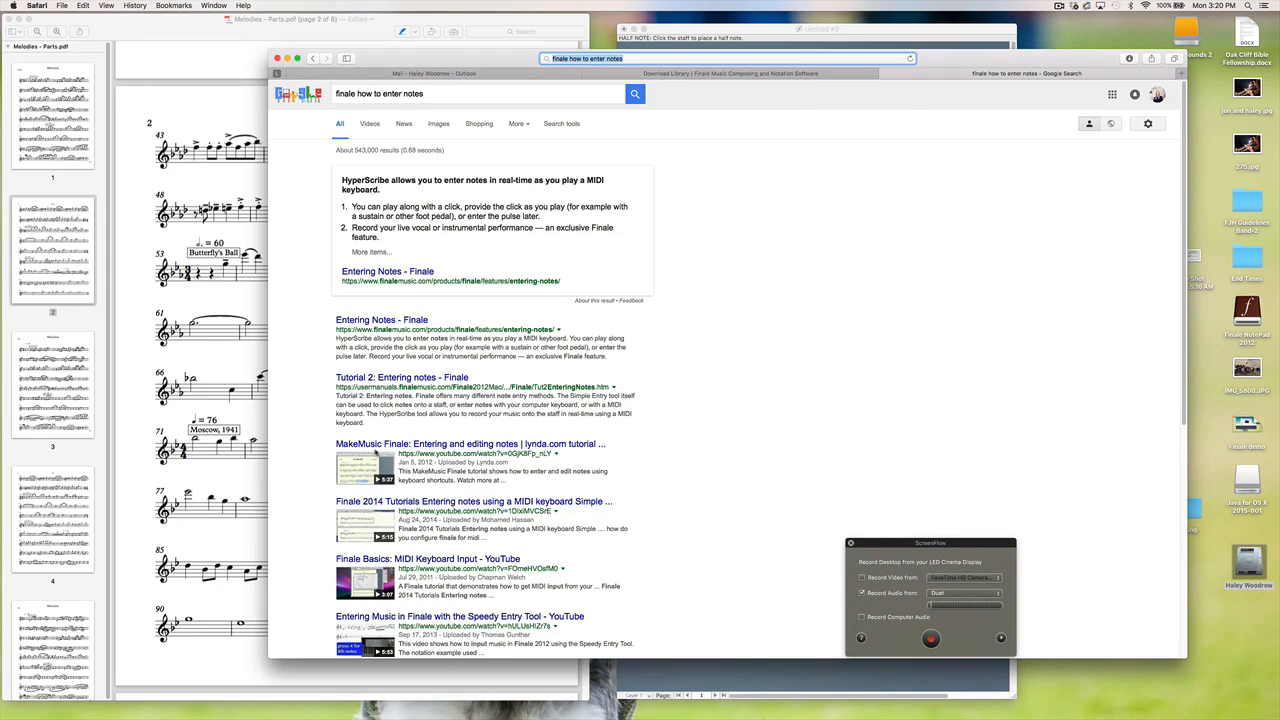
Step: Refine the search to "finale notepad how to enter notes" and look through the results for note-entry tutorials
scroll(377, 453, down, 1)
scroll(386, 190, up, 1)
click(358, 93)
text(notepad)
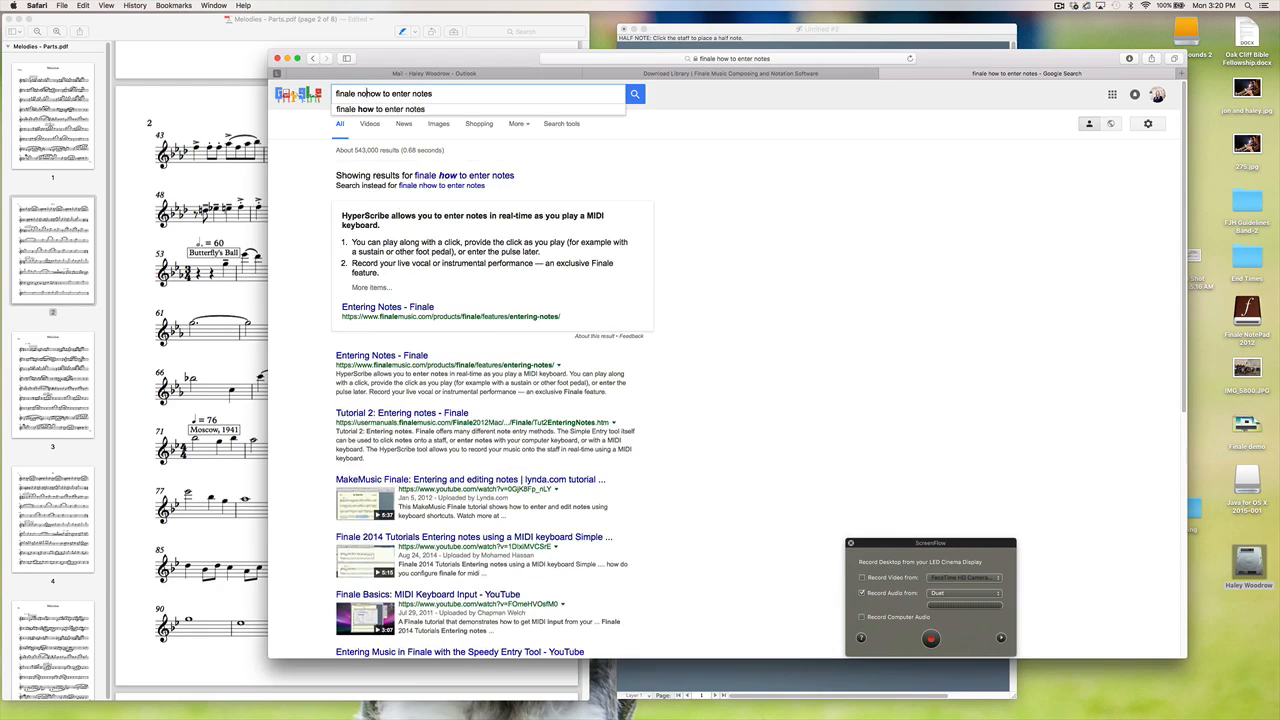
key(Return)
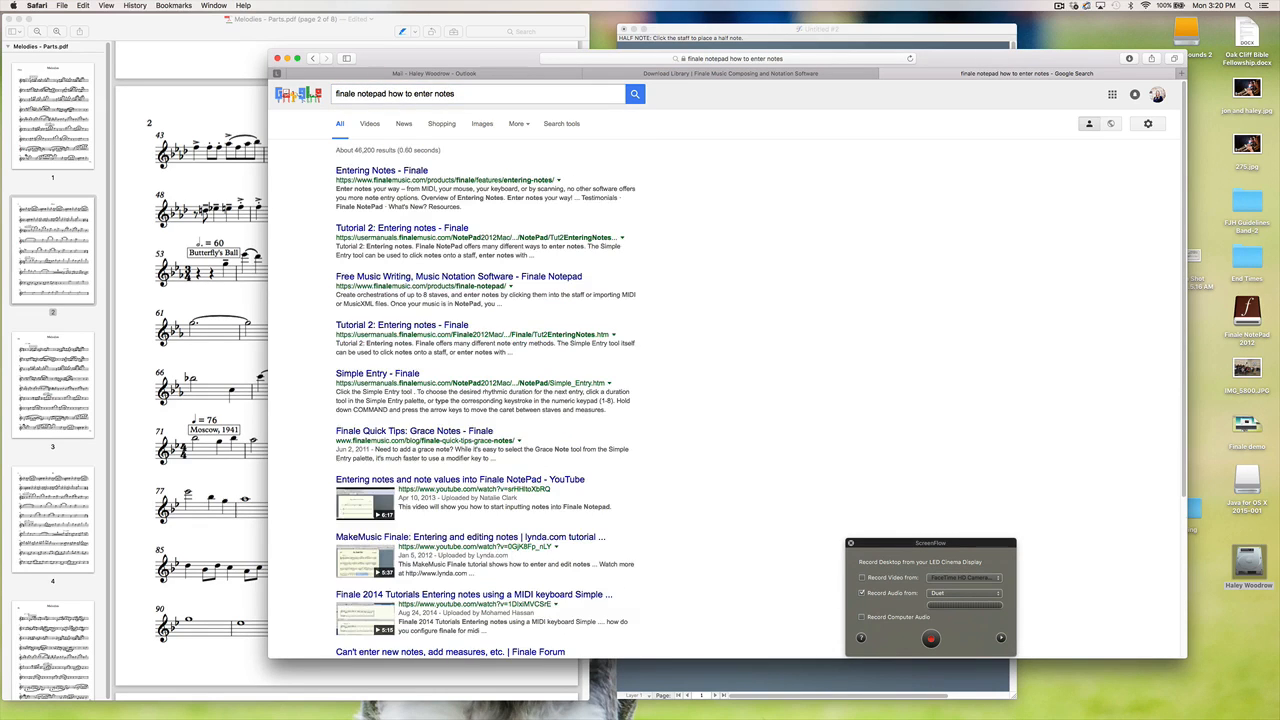
scroll(580, 263, down, 1)
scroll(580, 263, down, 3)
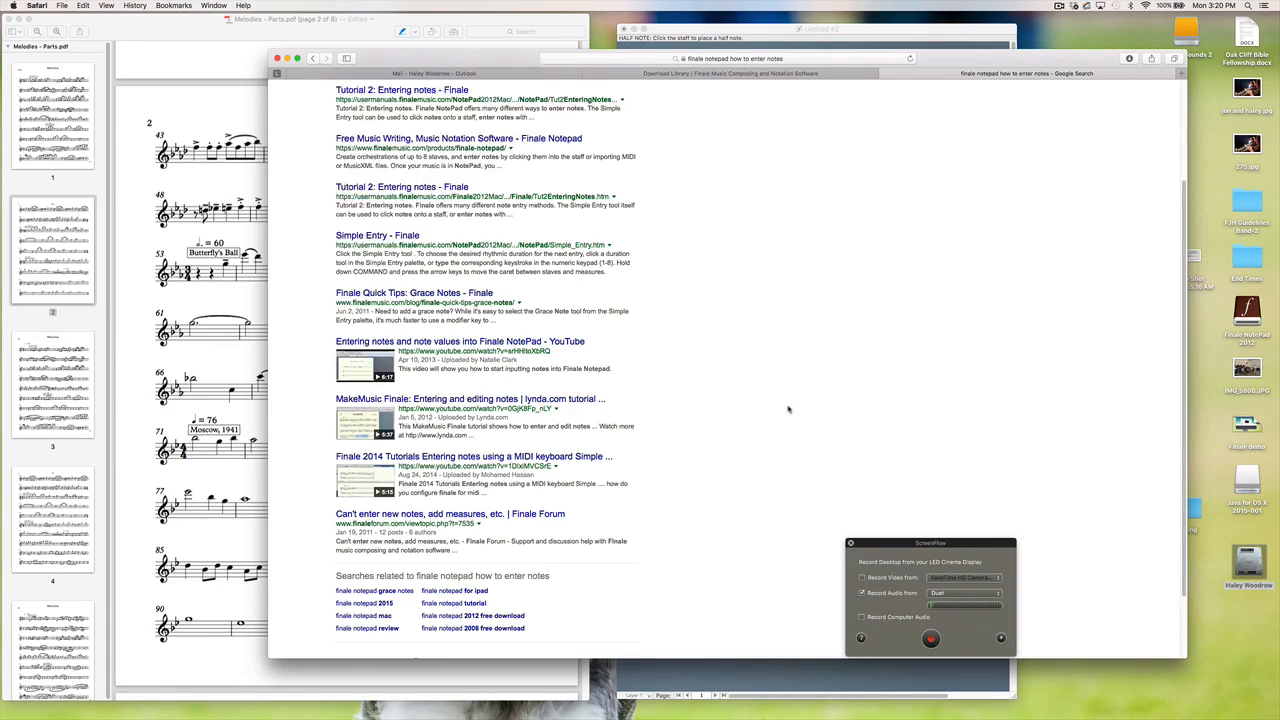
scroll(786, 410, up, 3)
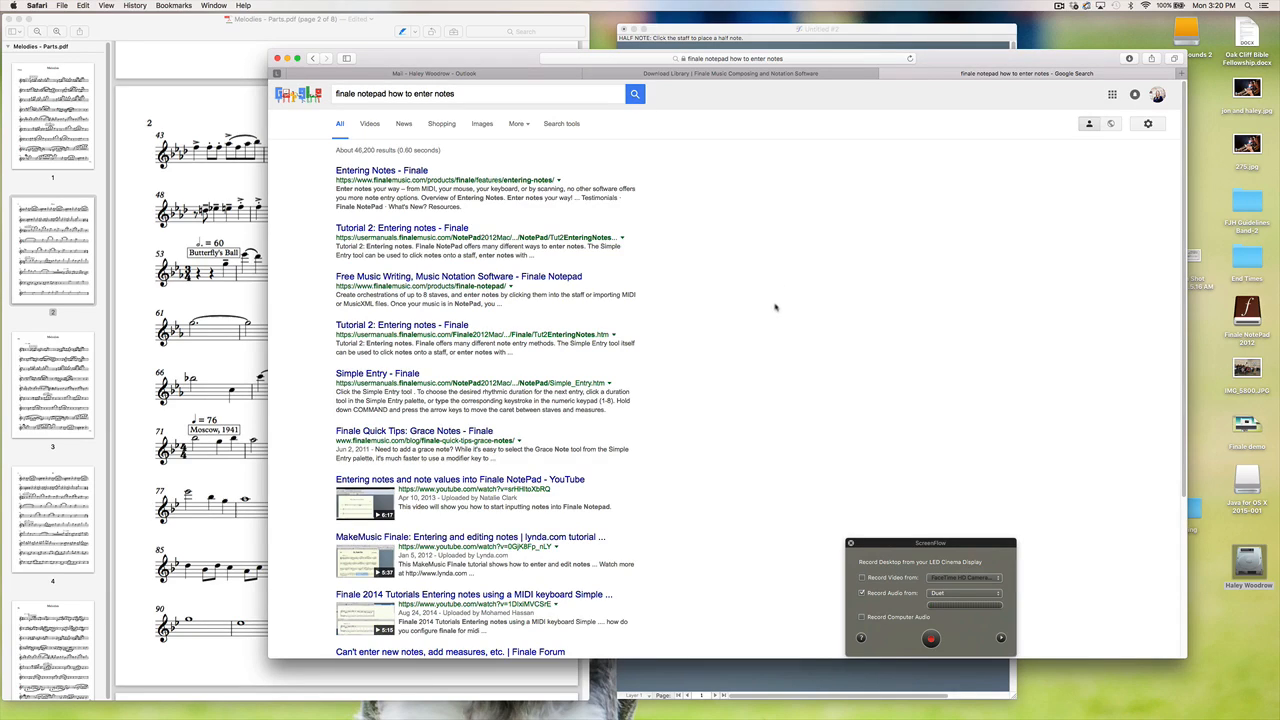